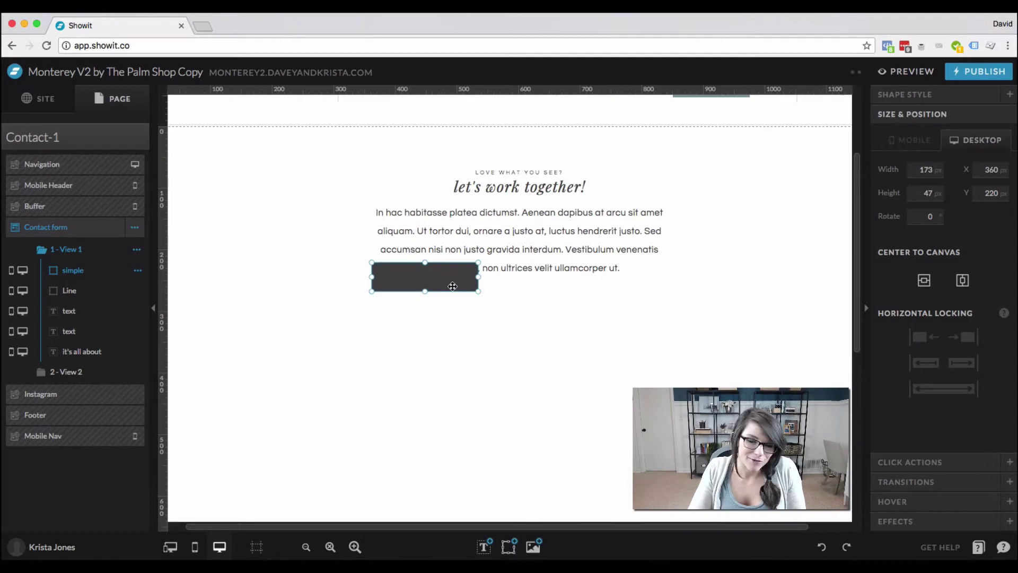
# - Place the dark rectangle below the paragraph, about 271 px wide and horizontally centered, and fill it with color 6 at 20% opacity
pyautogui.moveTo(480, 319); pyautogui.dragTo(516, 322)
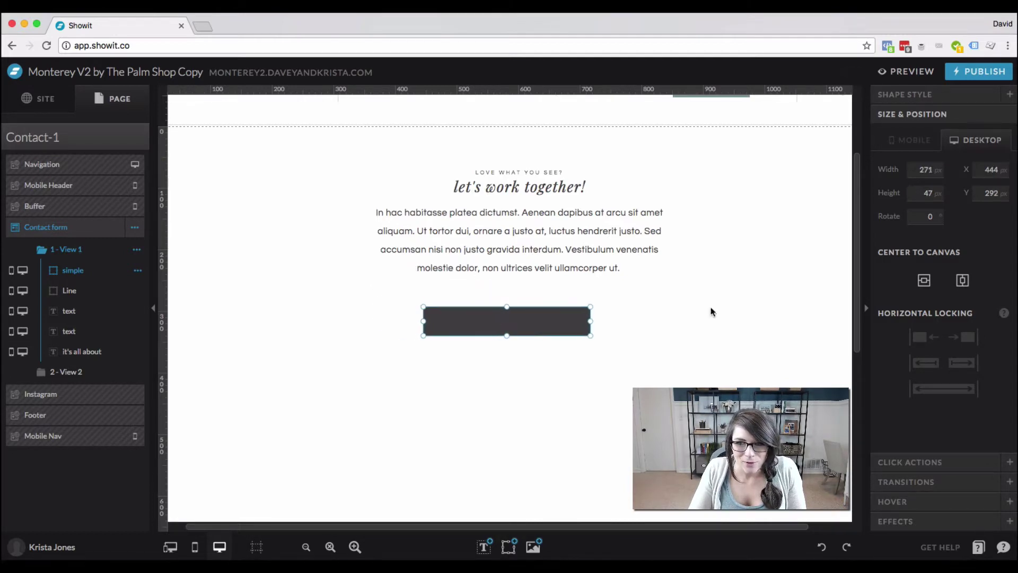
pyautogui.click(962, 280)
pyautogui.click(917, 95)
pyautogui.click(958, 155)
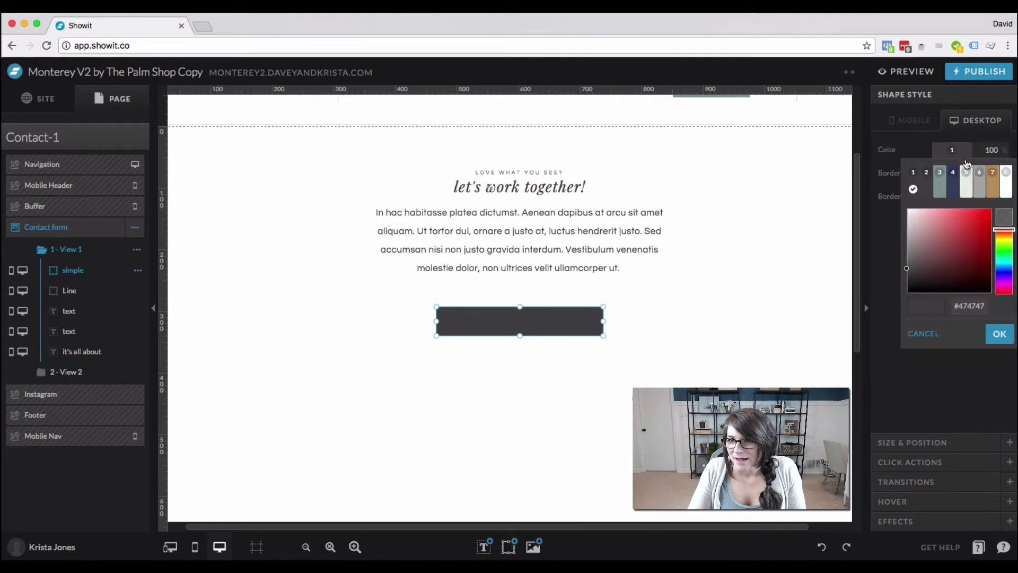
pyautogui.click(980, 188)
pyautogui.moveTo(993, 153); pyautogui.dragTo(982, 152)
pyautogui.write('20')
pyautogui.click(564, 362)
# - Move the gray rectangle down to about Y 302 and center it horizontally on the canvas
pyautogui.click(545, 336)
pyautogui.moveTo(545, 336); pyautogui.dragTo(544, 342)
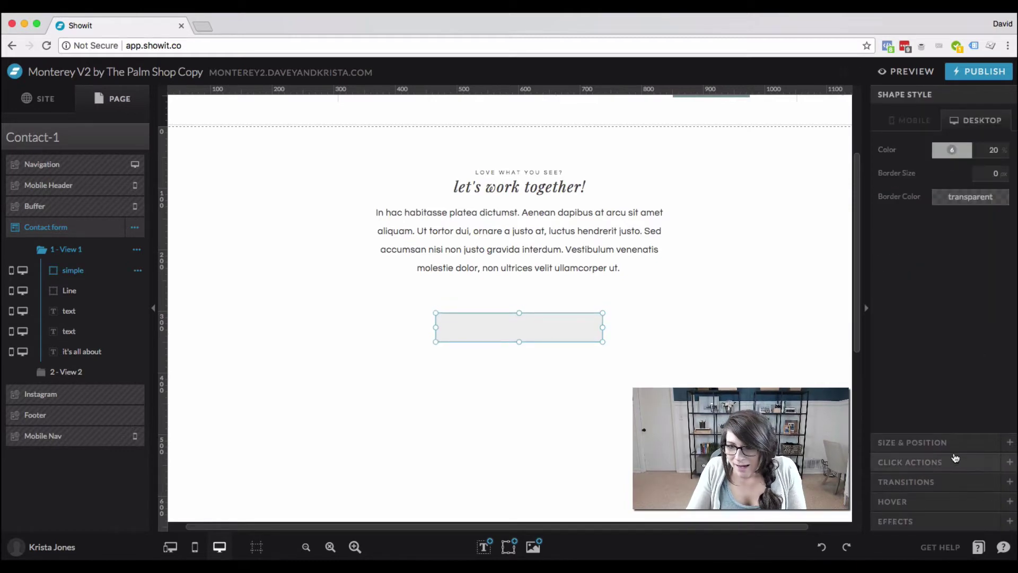
pyautogui.click(952, 444)
pyautogui.click(962, 281)
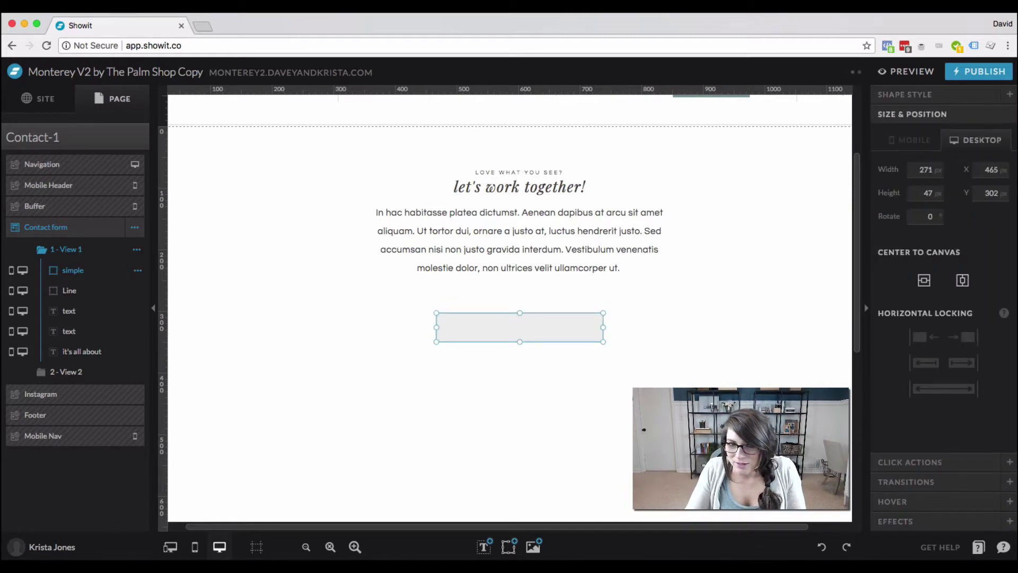
pyautogui.click(522, 505)
# - Add a paragraph text box about 266 px wide just under the gray rectangle and align its text to the center
pyautogui.click(487, 551)
pyautogui.click(481, 522)
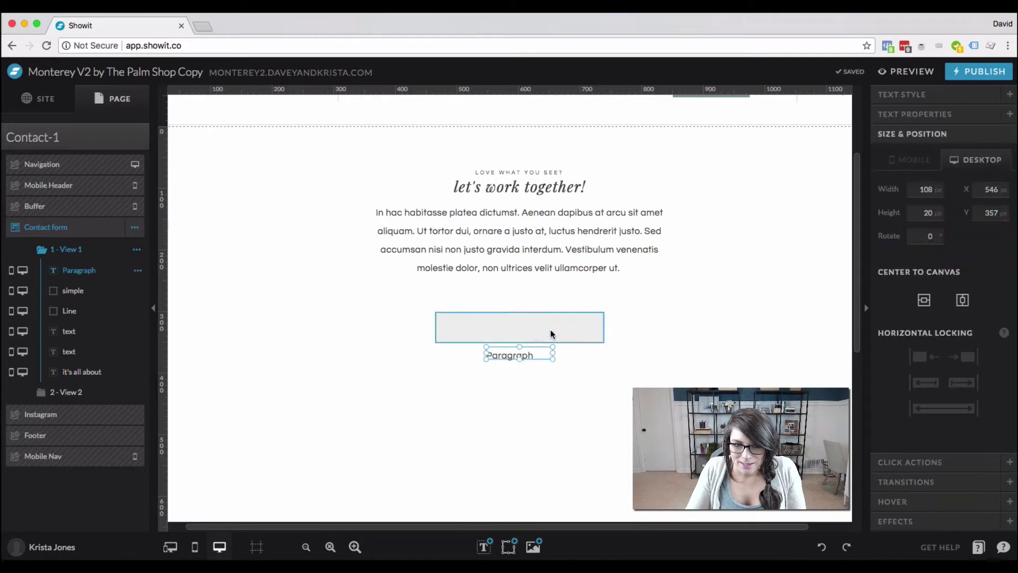
pyautogui.moveTo(606, 354); pyautogui.dragTo(605, 355)
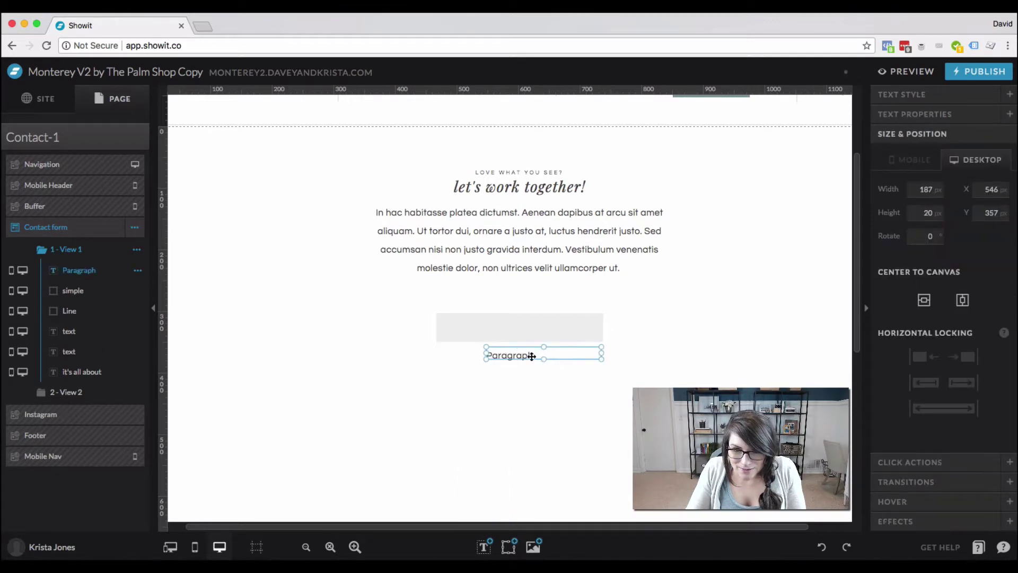
pyautogui.moveTo(487, 355); pyautogui.dragTo(438, 356)
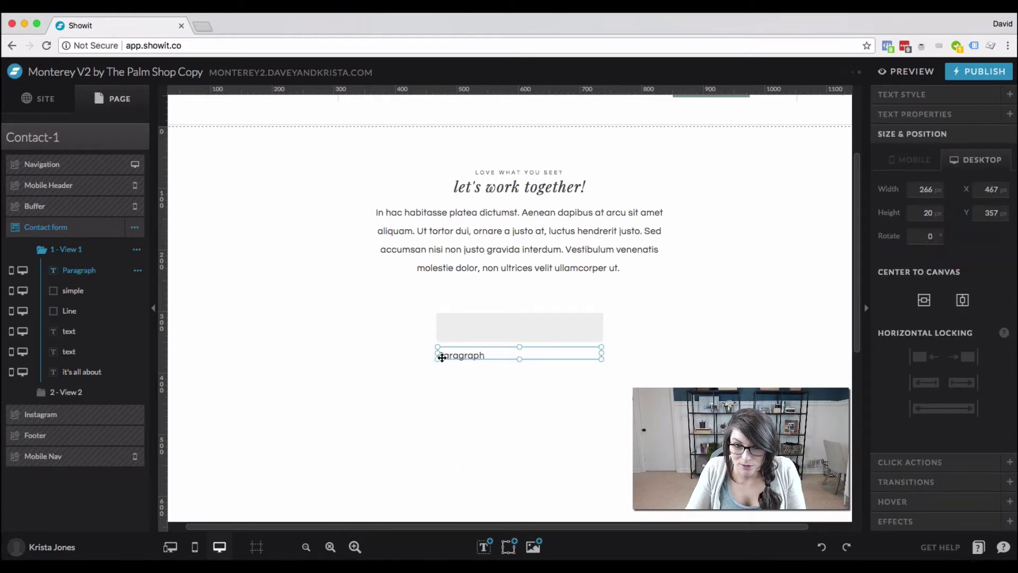
pyautogui.click(922, 98)
pyautogui.click(960, 313)
pyautogui.click(954, 334)
# - Change the new paragraph's text to "enter your name" and position it over the gray rectangle
pyautogui.doubleClick(489, 361)
pyautogui.write('ente')
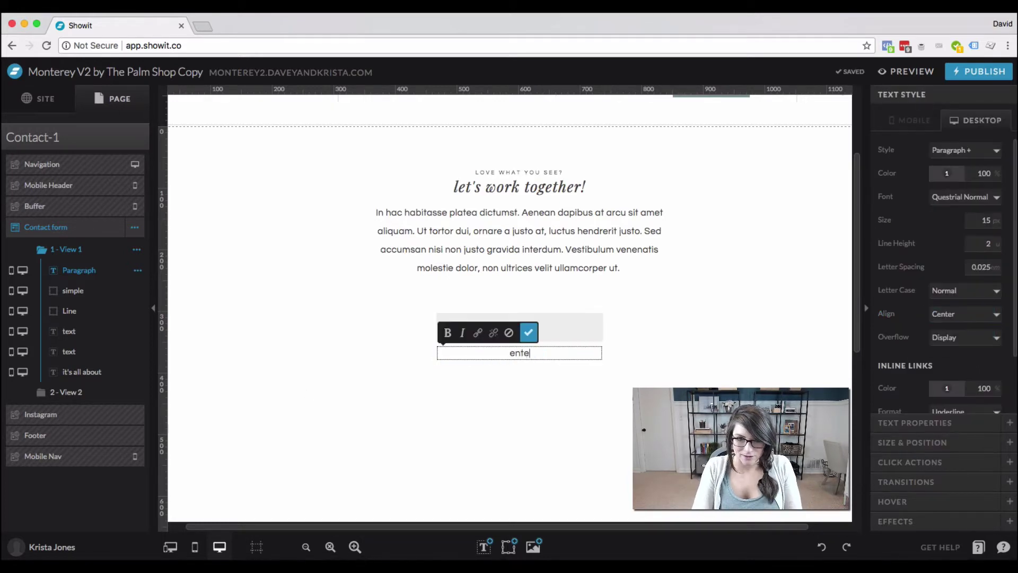
pyautogui.write('r your name')
pyautogui.click(513, 374)
pyautogui.moveTo(524, 354); pyautogui.dragTo(526, 330)
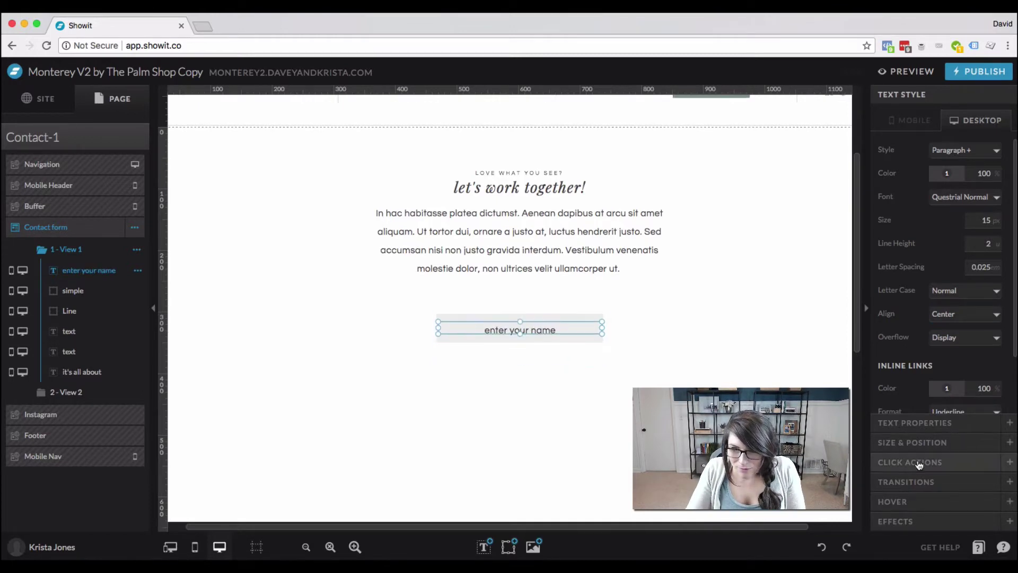
pyautogui.click(928, 442)
# - Make the "enter your name" text a required contact form input labelled "Name"
pyautogui.click(920, 115)
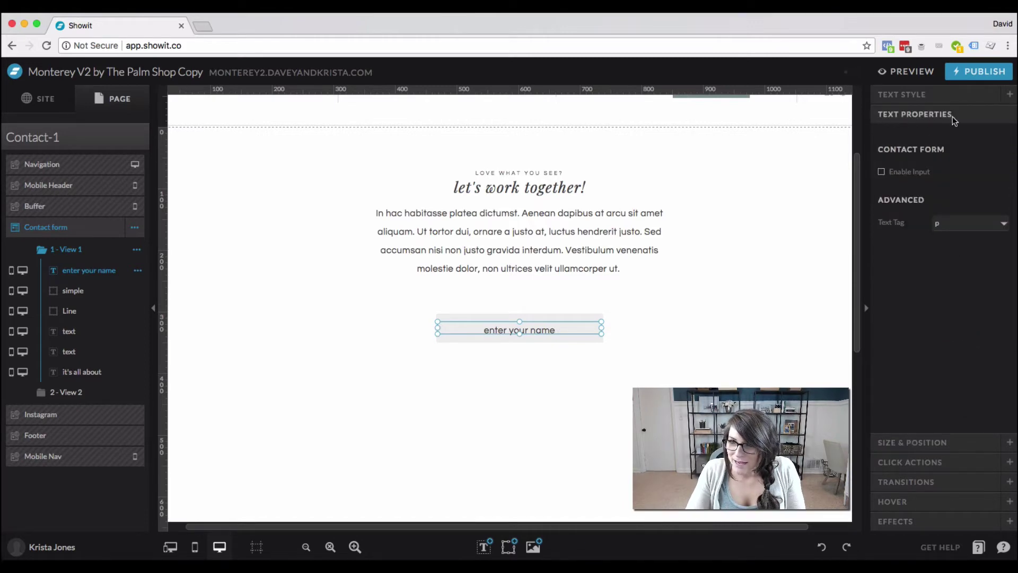
pyautogui.click(896, 172)
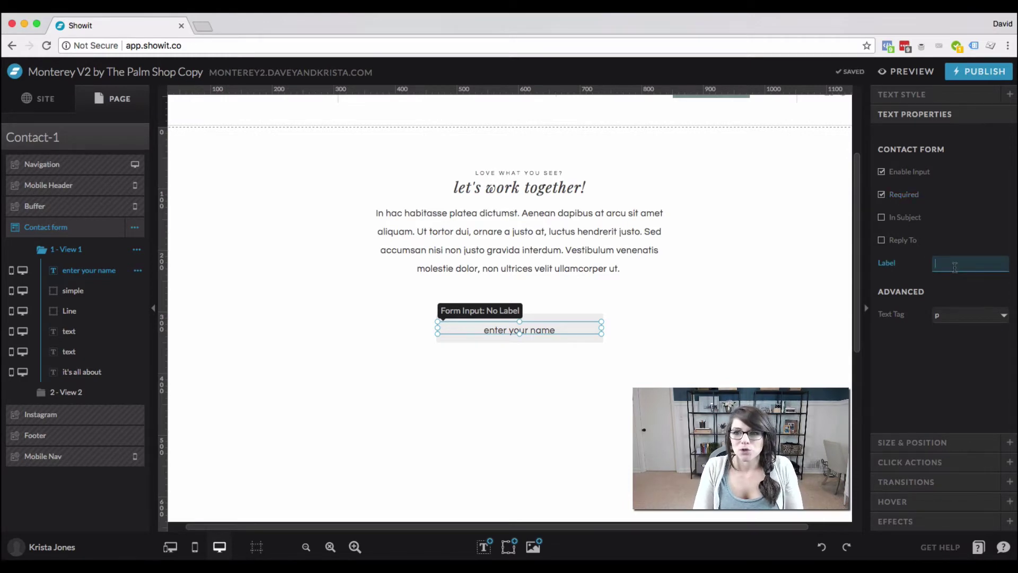
pyautogui.click(945, 382)
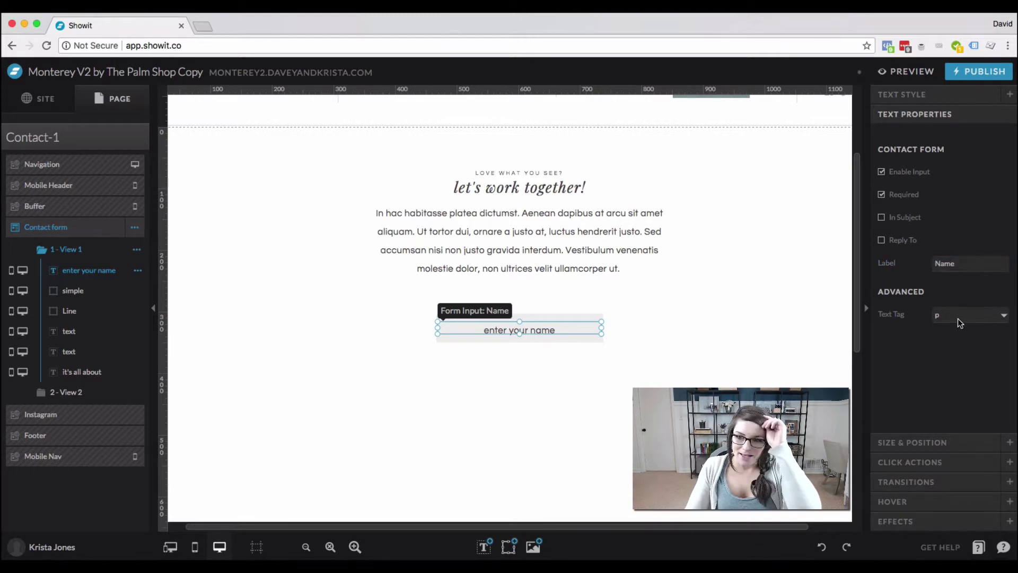
pyautogui.click(435, 368)
pyautogui.click(530, 335)
pyautogui.click(532, 332)
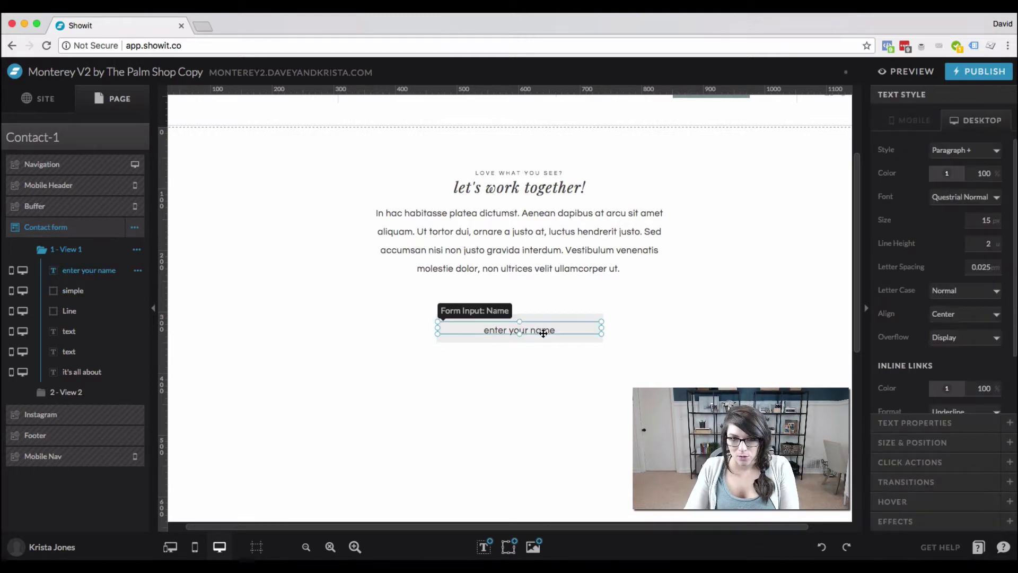
pyautogui.click(527, 340)
pyautogui.click(527, 334)
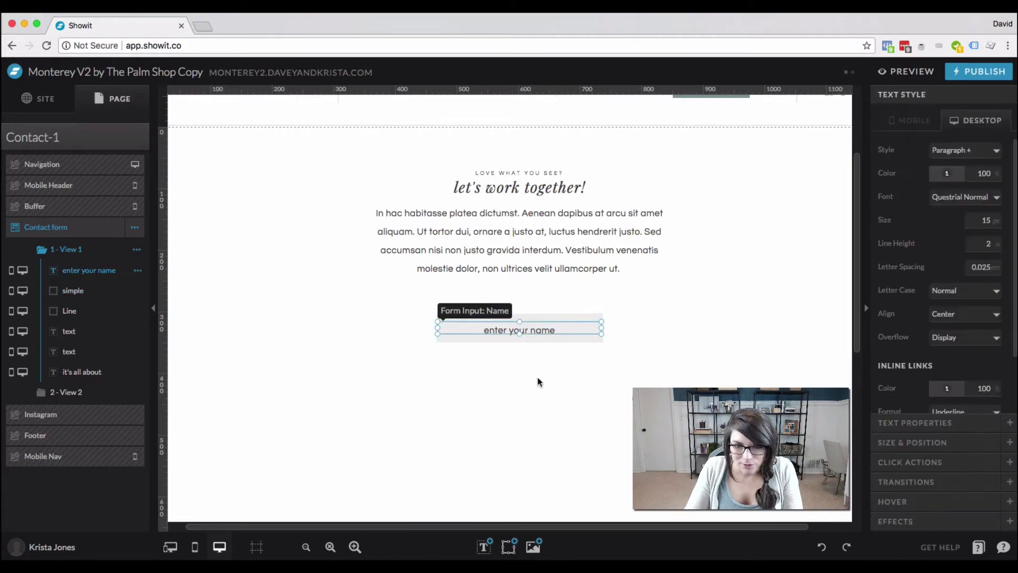
# - Preview the contact page to check the name field, and return to the editor
pyautogui.click(930, 74)
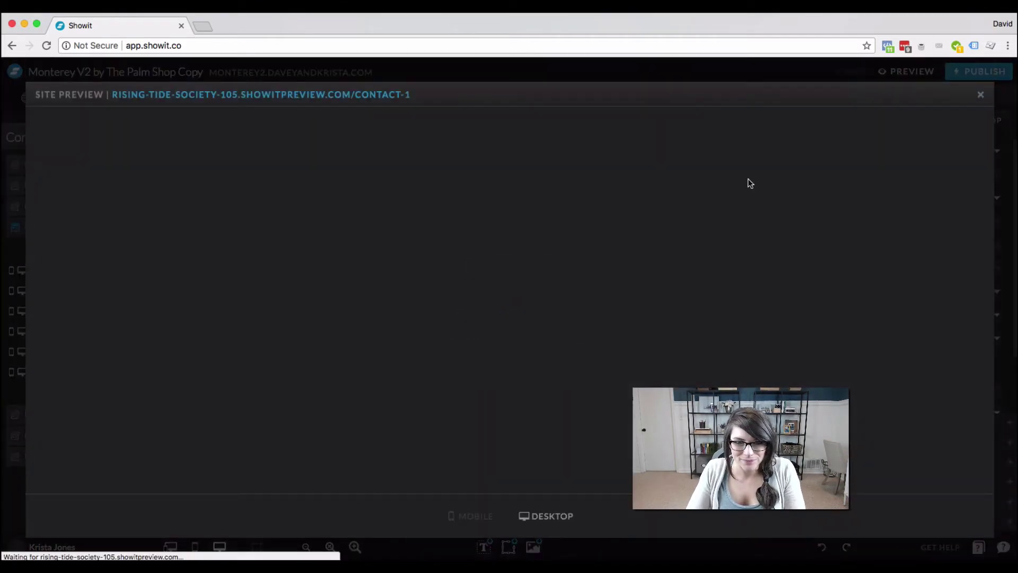
pyautogui.scroll(-4, 749, 182)
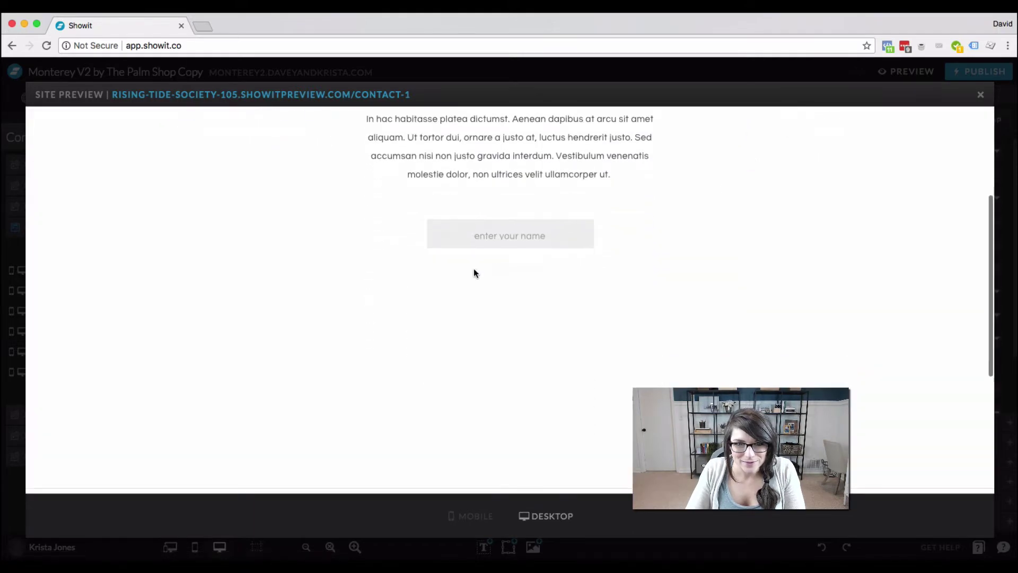
pyautogui.click(980, 94)
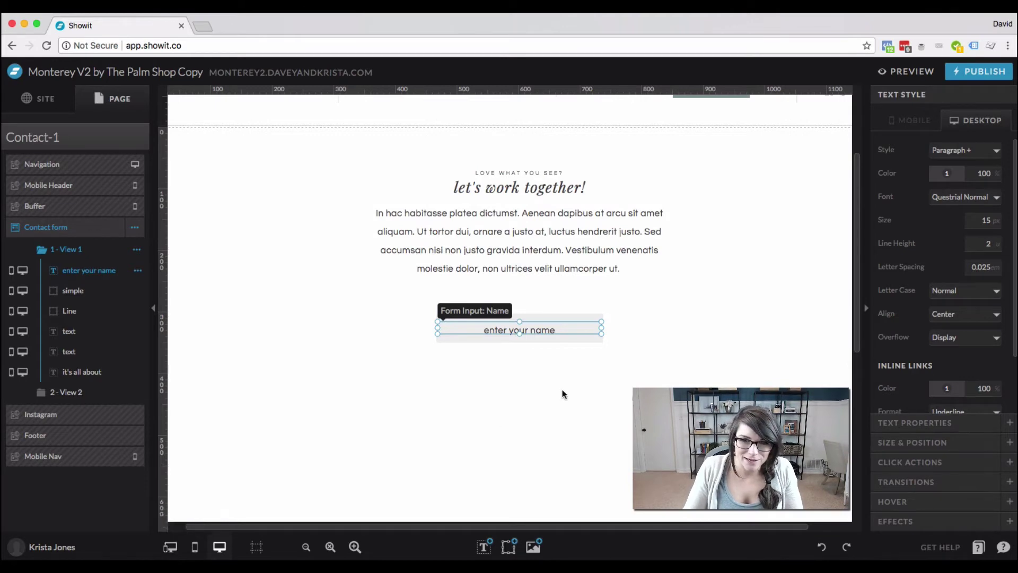
# - Duplicate the name text together with its gray rectangle twice, stacking the copies below the original with even spacing
pyautogui.moveTo(646, 361); pyautogui.dragTo(516, 328)
pyautogui.moveTo(588, 322); pyautogui.dragTo(588, 363)
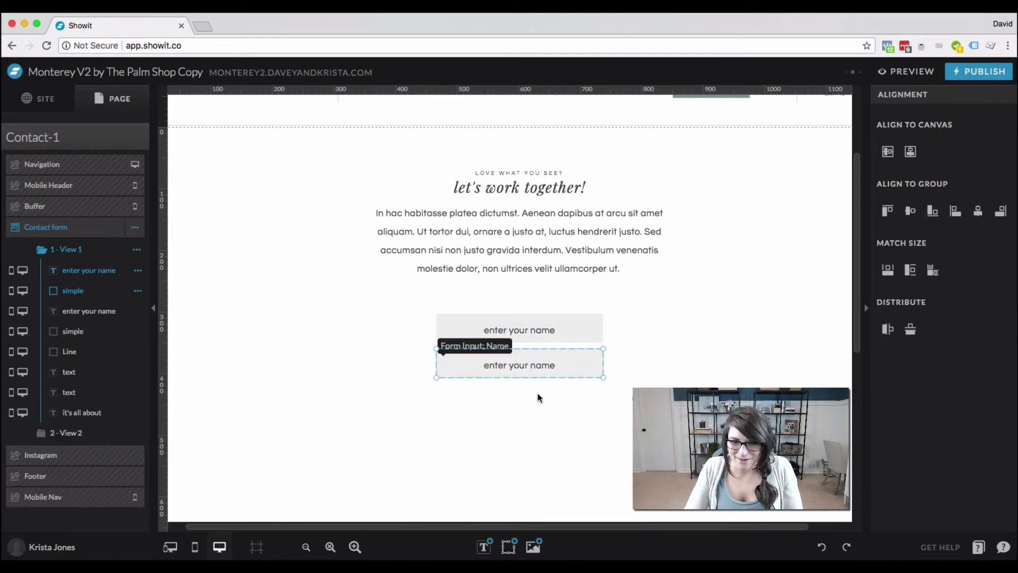
pyautogui.press('super+v')
pyautogui.moveTo(563, 334); pyautogui.dragTo(562, 409)
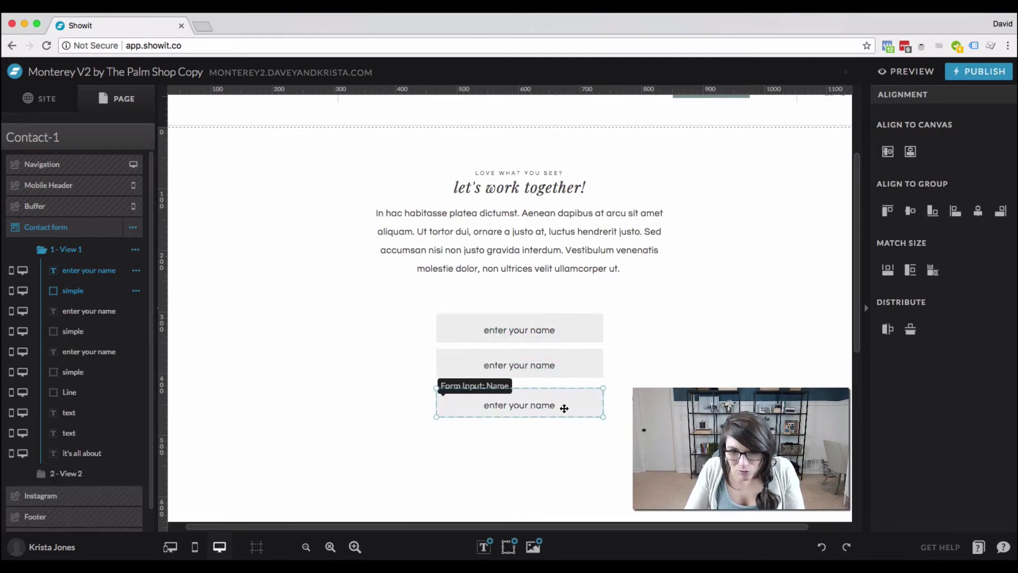
pyautogui.press('Up')
pyautogui.press('Up')
pyautogui.press('Up')
pyautogui.press('Up')
pyautogui.press('Up')
pyautogui.press('Up')
pyautogui.click(555, 453)
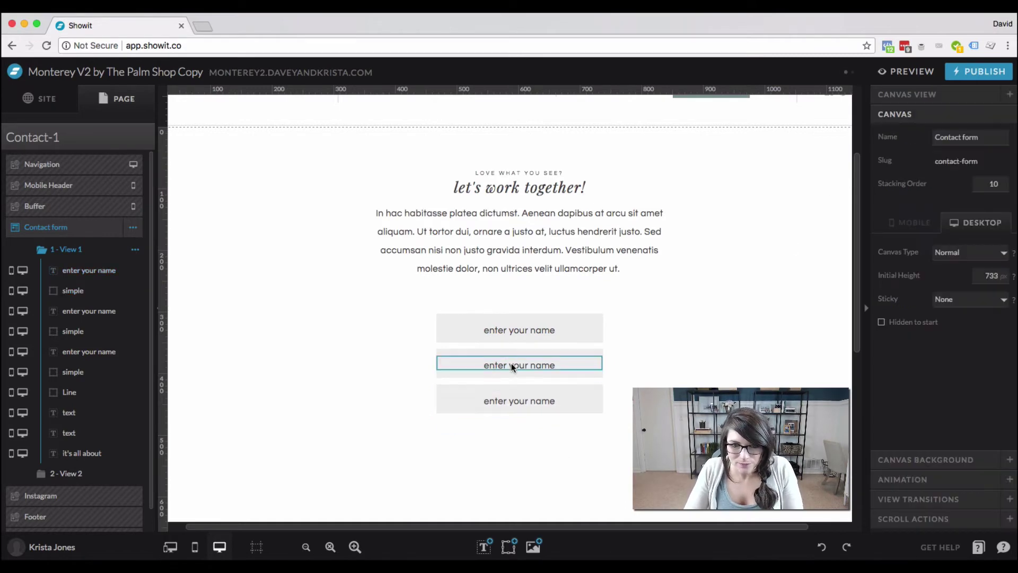
# - Change the second field's text to "your email address"
pyautogui.doubleClick(512, 366)
pyautogui.write('your ema')
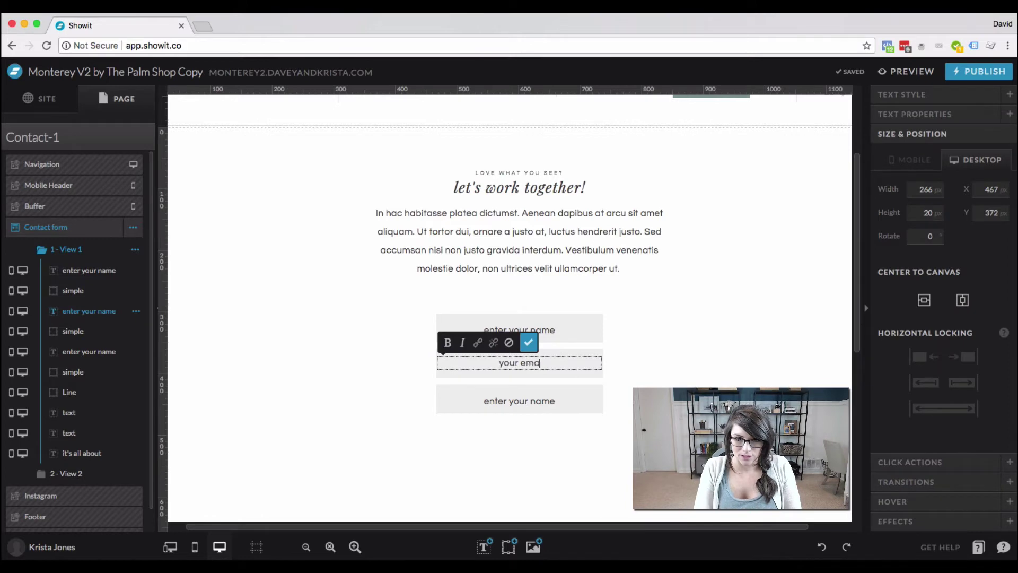
pyautogui.write('il address')
pyautogui.press('Escape')
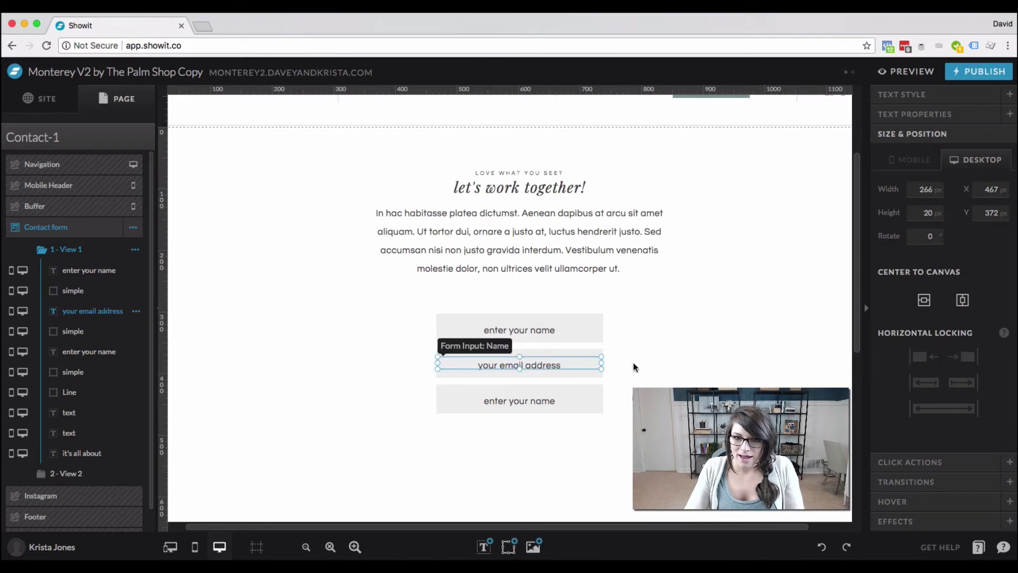
# - Set the email field as the Reply To input and label it "Email Address"
pyautogui.click(933, 114)
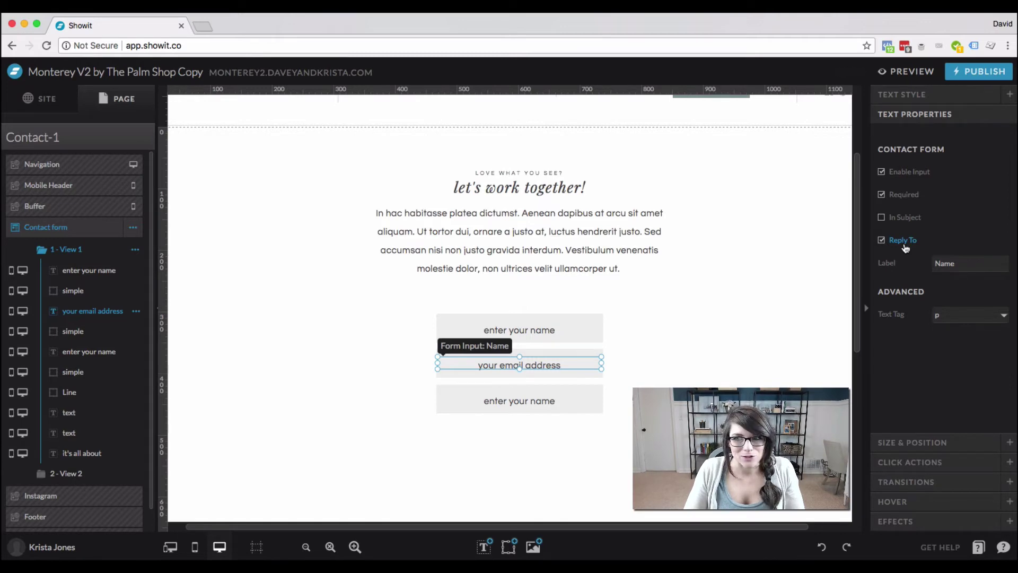
pyautogui.moveTo(983, 267); pyautogui.dragTo(895, 264)
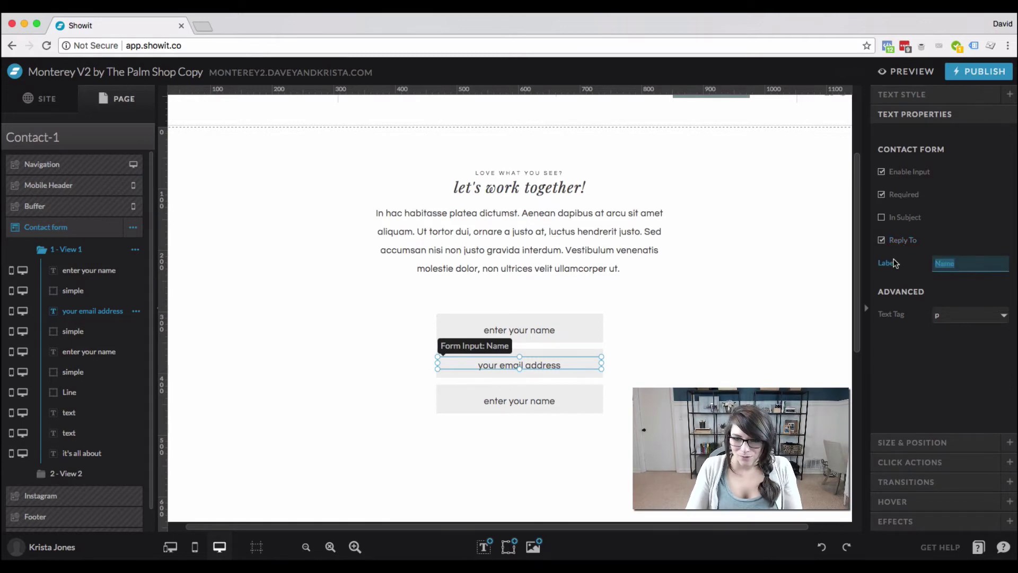
pyautogui.write('Email Addres')
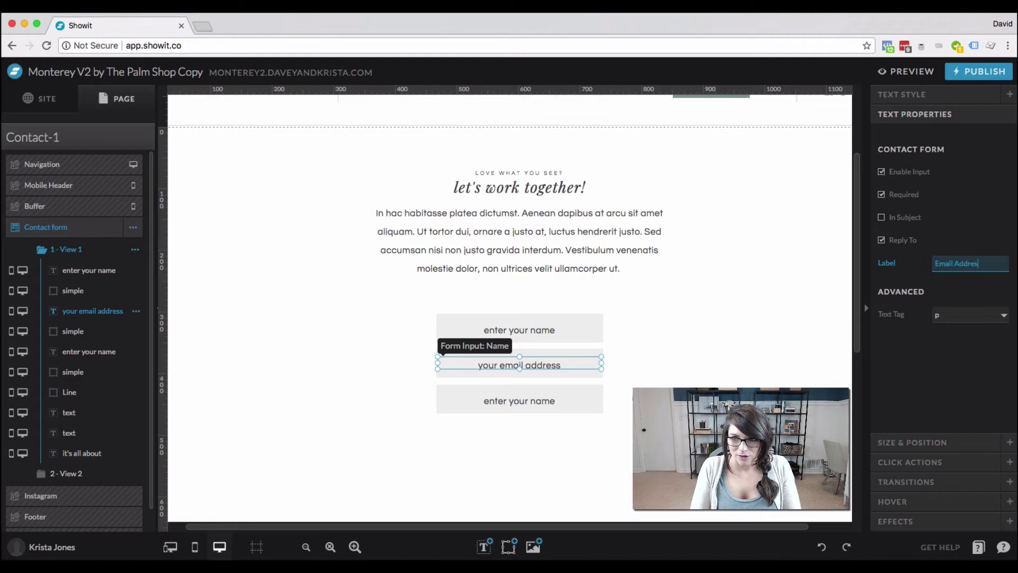
pyautogui.click(636, 371)
# - Stretch the third field's gray rectangle and its text box downward to form a tall message area
pyautogui.click(587, 397)
pyautogui.scroll(-2, 587, 396)
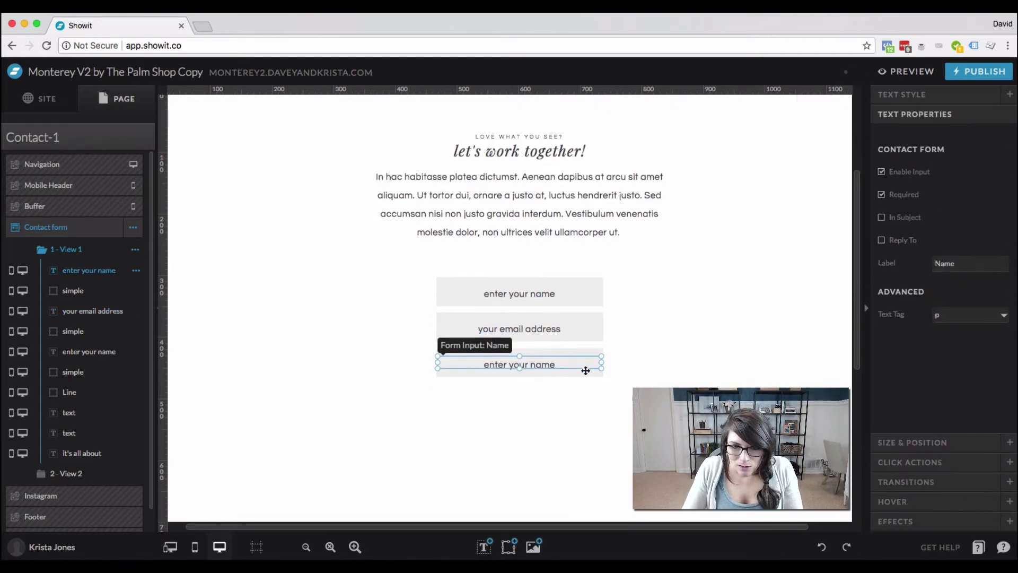
pyautogui.click(582, 373)
pyautogui.moveTo(522, 380); pyautogui.dragTo(520, 495)
pyautogui.click(521, 354)
pyautogui.moveTo(522, 369); pyautogui.dragTo(527, 482)
# - Replace the text in the tall third field with "tell us the details"
pyautogui.doubleClick(535, 419)
pyautogui.press('super+a')
pyautogui.write('tell us the')
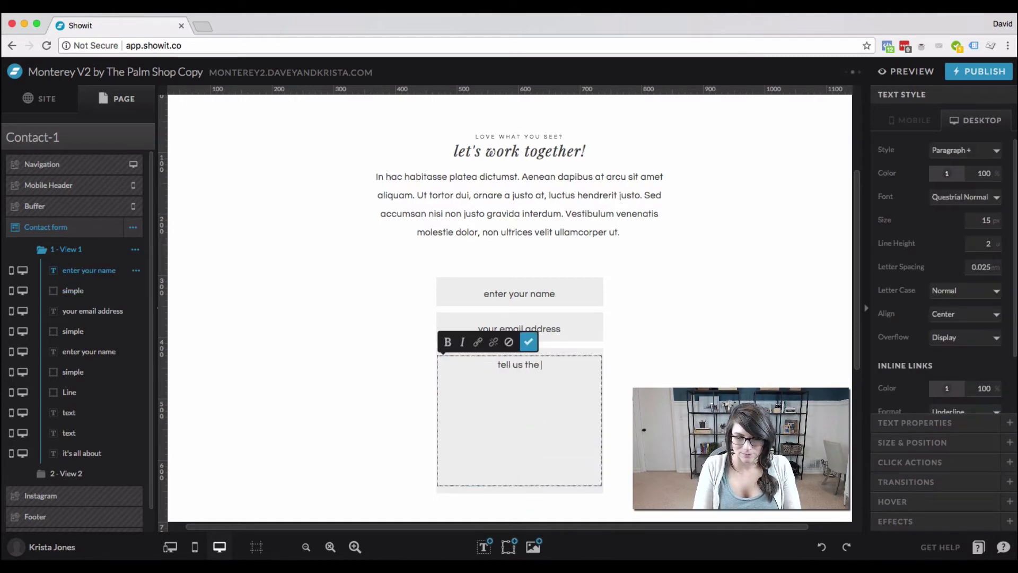
pyautogui.write(' detaills')
pyautogui.press('Escape')
pyautogui.press('Escape')
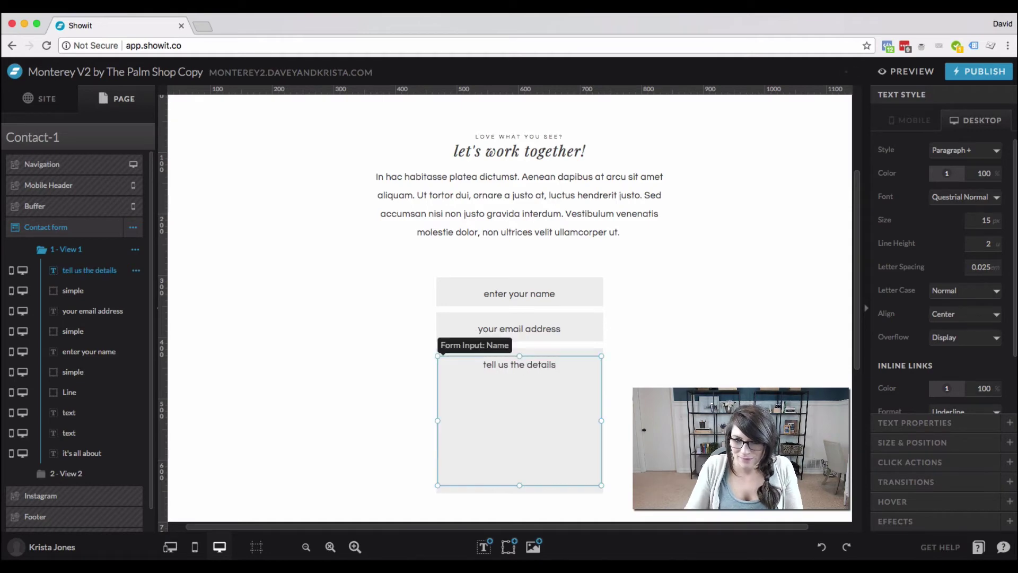
# - Label the "tell us the details" input "Message" and make it not required
pyautogui.scroll(-2, 510, 307)
pyautogui.click(554, 324)
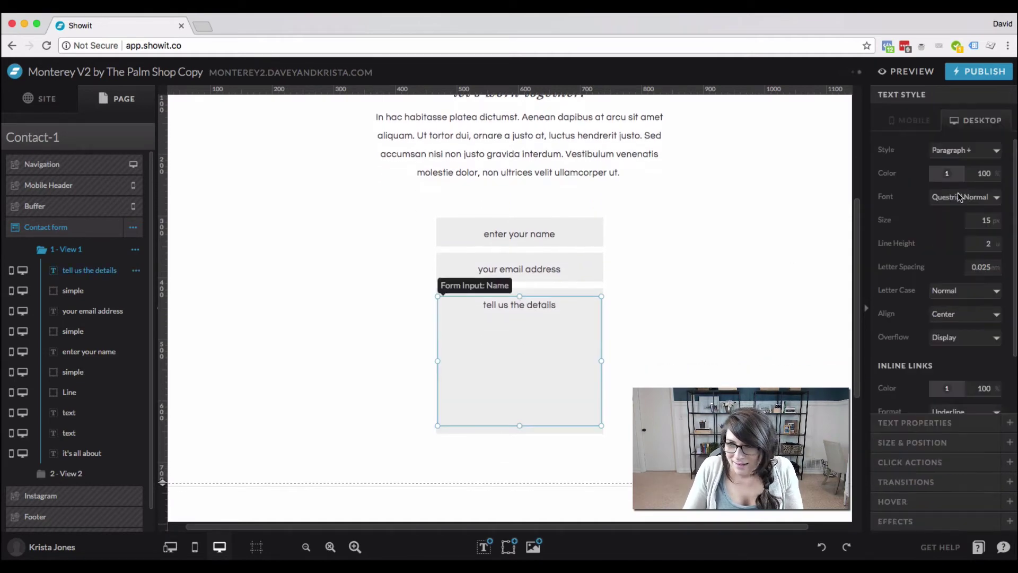
pyautogui.click(964, 264)
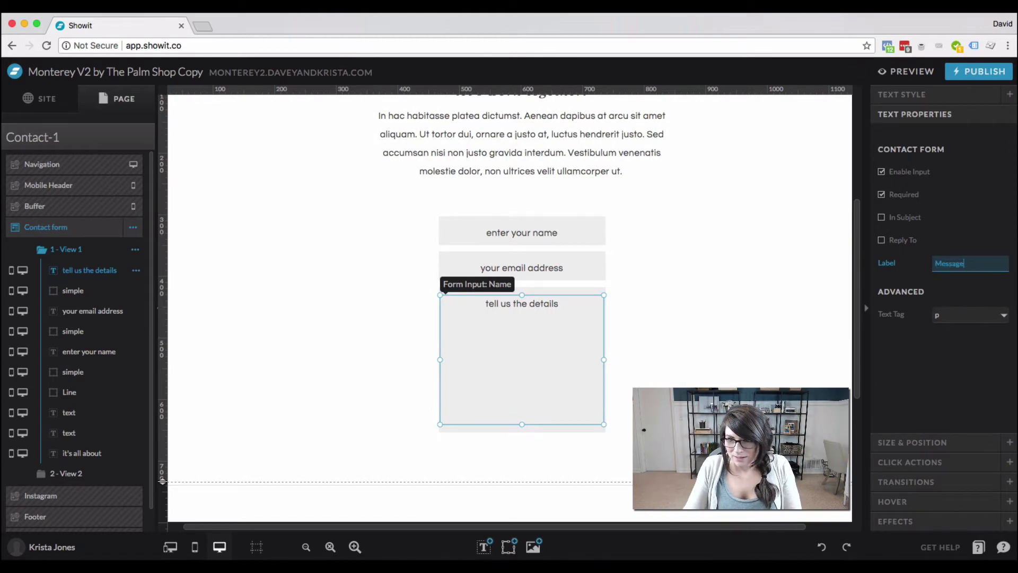
pyautogui.click(924, 354)
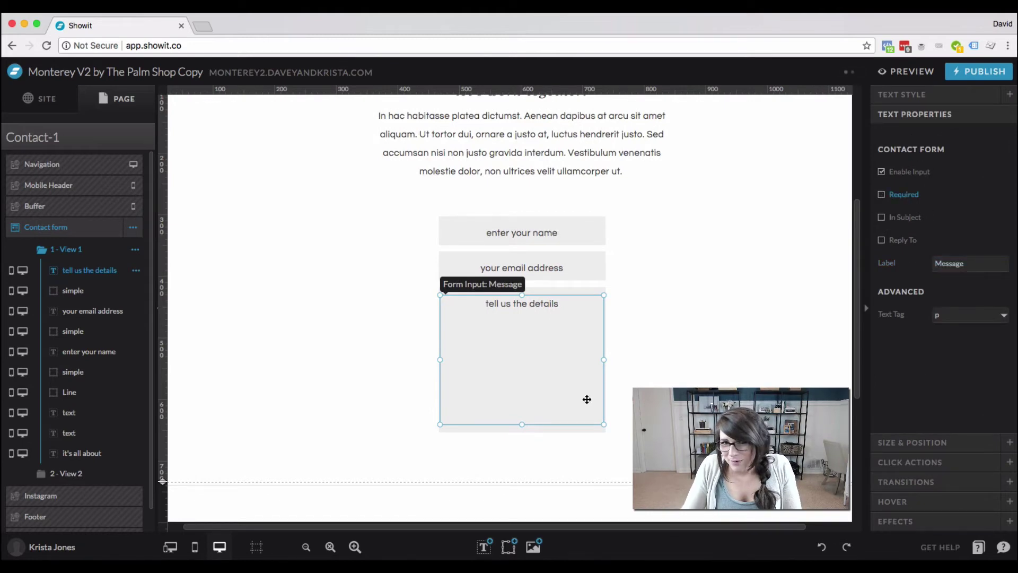
# - Extend the Contact form canvas slightly downward to leave more room below the message field
pyautogui.click(162, 481)
pyautogui.moveTo(162, 481); pyautogui.dragTo(162, 504)
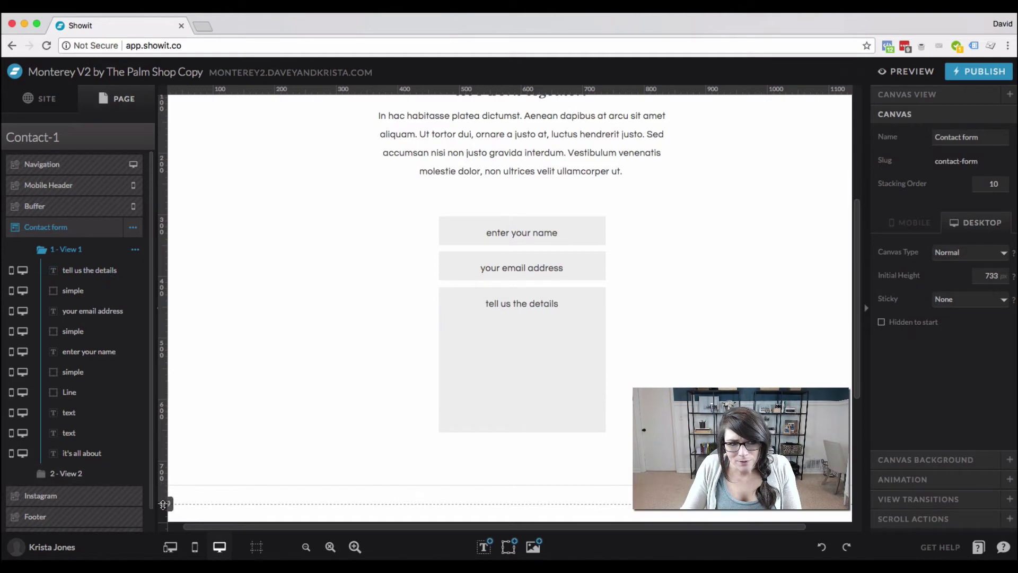
pyautogui.scroll(-1, 306, 458)
pyautogui.moveTo(273, 475); pyautogui.dragTo(273, 494)
pyautogui.click(304, 459)
# - Duplicate the email field's gray rectangle, resize the copy to about 120 × 37 px, and center it below the message field
pyautogui.click(603, 249)
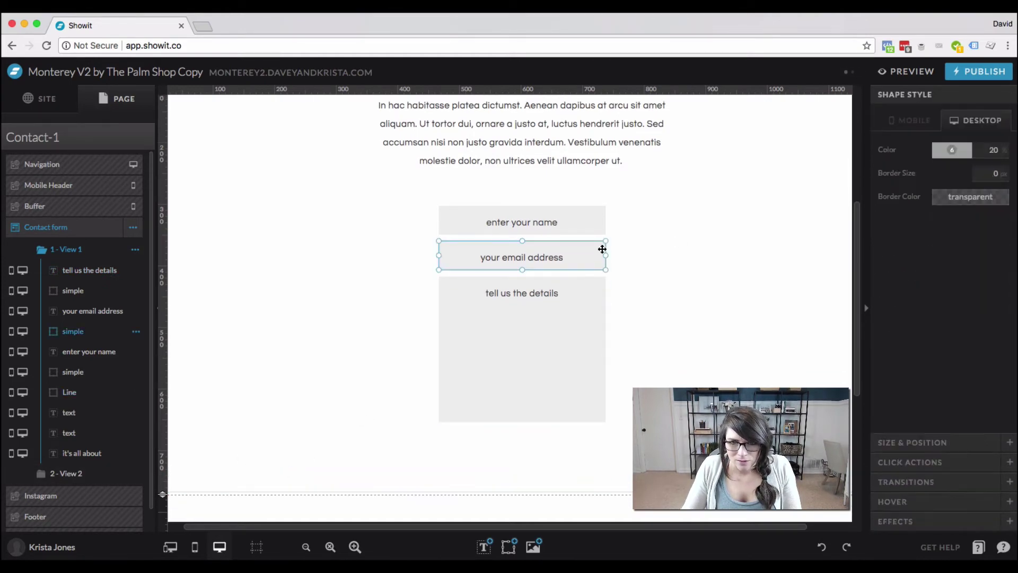
pyautogui.press('super+d')
pyautogui.moveTo(602, 249); pyautogui.dragTo(554, 451)
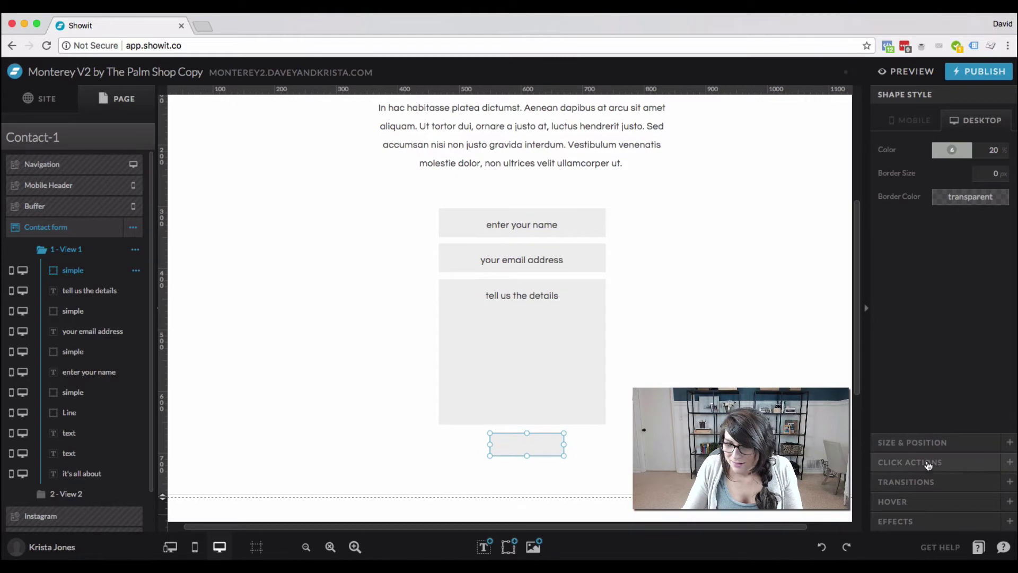
pyautogui.click(927, 444)
pyautogui.click(952, 268)
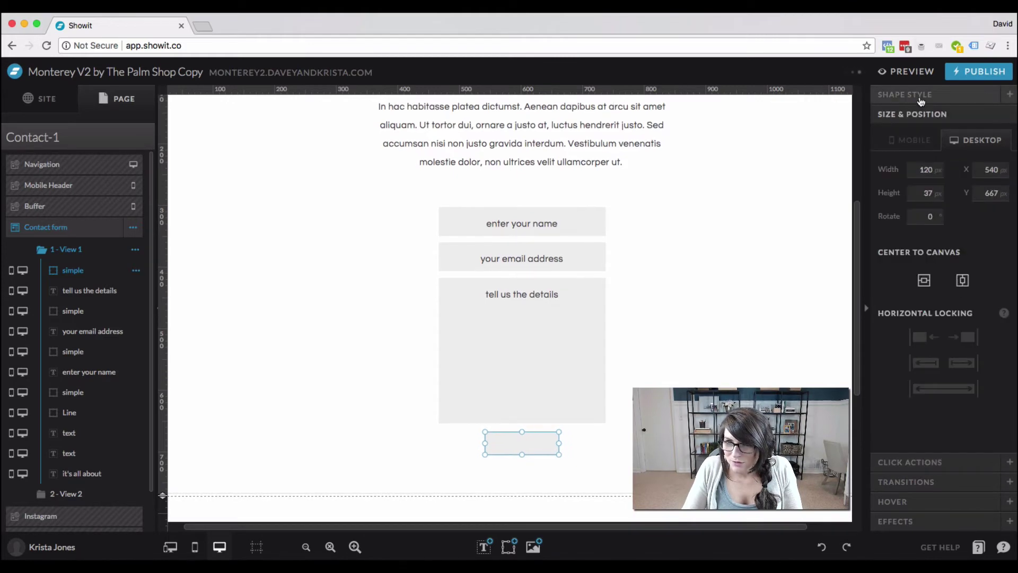
# - Set the fill opacity of the small rectangle below the message field to 100%
pyautogui.click(929, 106)
pyautogui.click(952, 150)
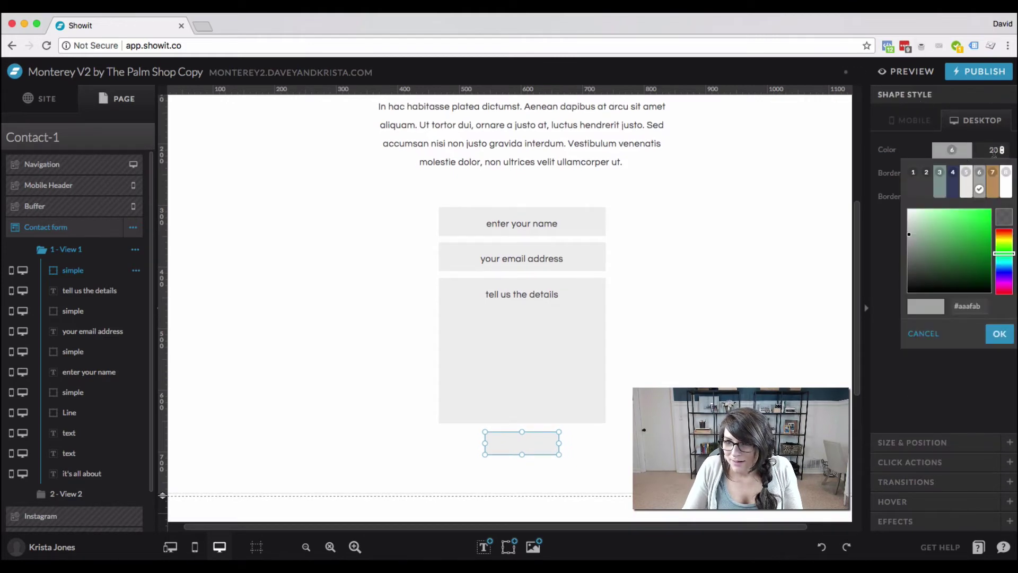
pyautogui.click(983, 151)
pyautogui.write('100')
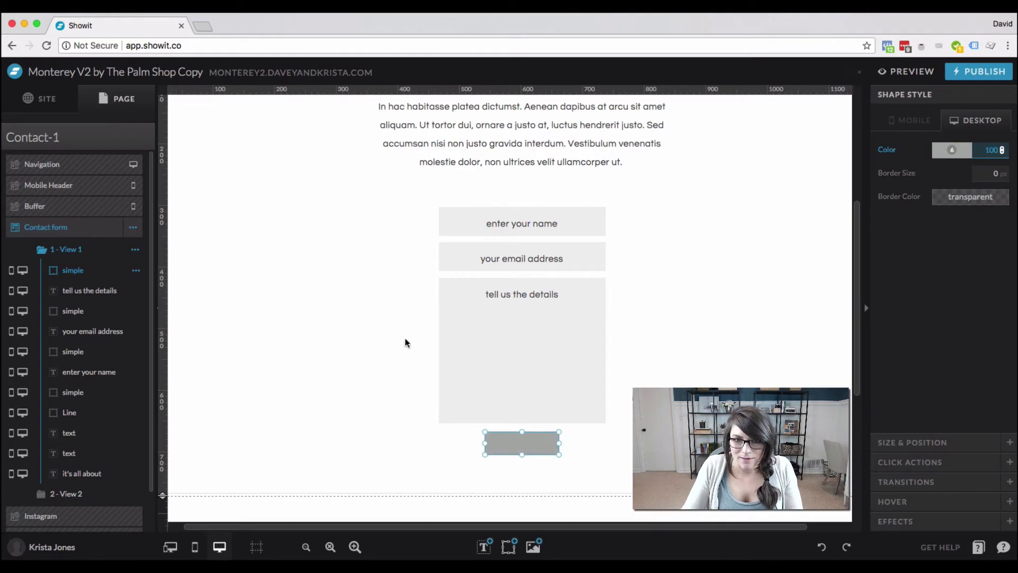
# - Duplicate the "your email address" text onto the small gray rectangle and replace its wording with "SEND!"
pyautogui.click(542, 263)
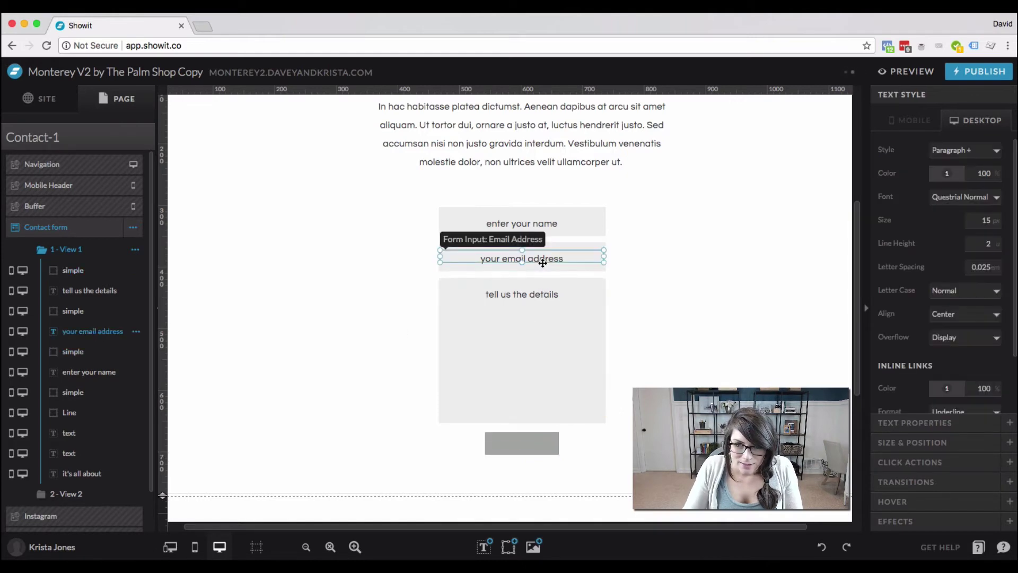
pyautogui.keyDown('alt'); pyautogui.moveTo(542, 260); pyautogui.dragTo(539, 447); pyautogui.keyUp('alt')
pyautogui.doubleClick(539, 447)
pyautogui.write('SEND!')
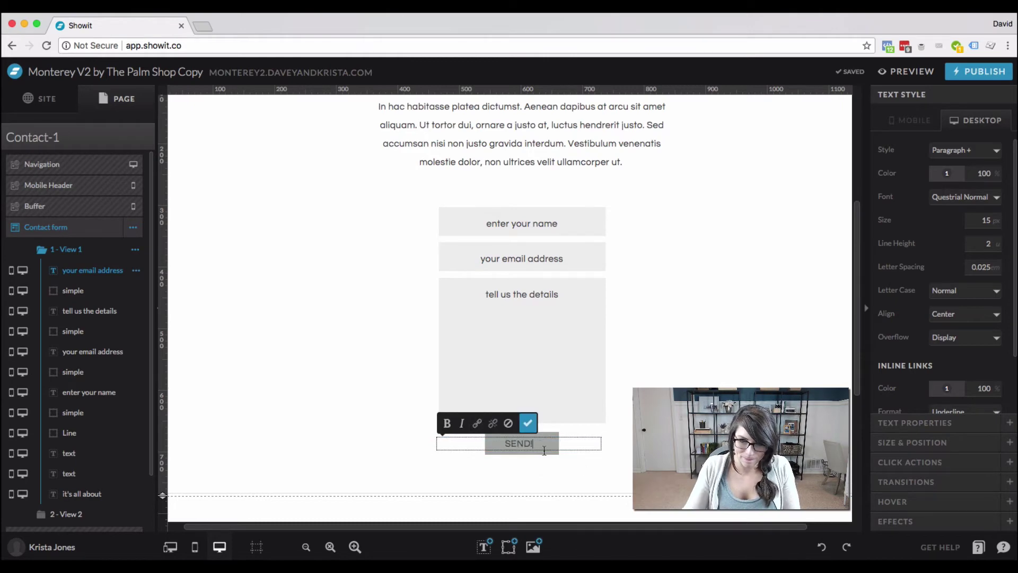
pyautogui.press('Escape')
# - Narrow the "SEND!" text box to about 112 × 22 px so it fits within the gray button rectangle
pyautogui.click(912, 443)
pyautogui.click(924, 299)
pyautogui.moveTo(604, 451); pyautogui.dragTo(556, 450)
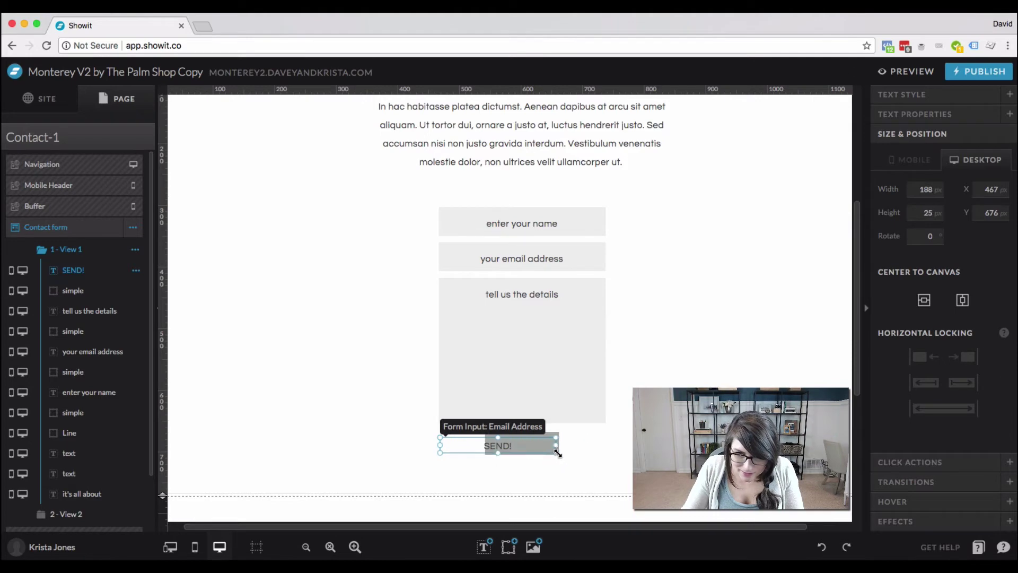
pyautogui.moveTo(441, 445); pyautogui.dragTo(486, 446)
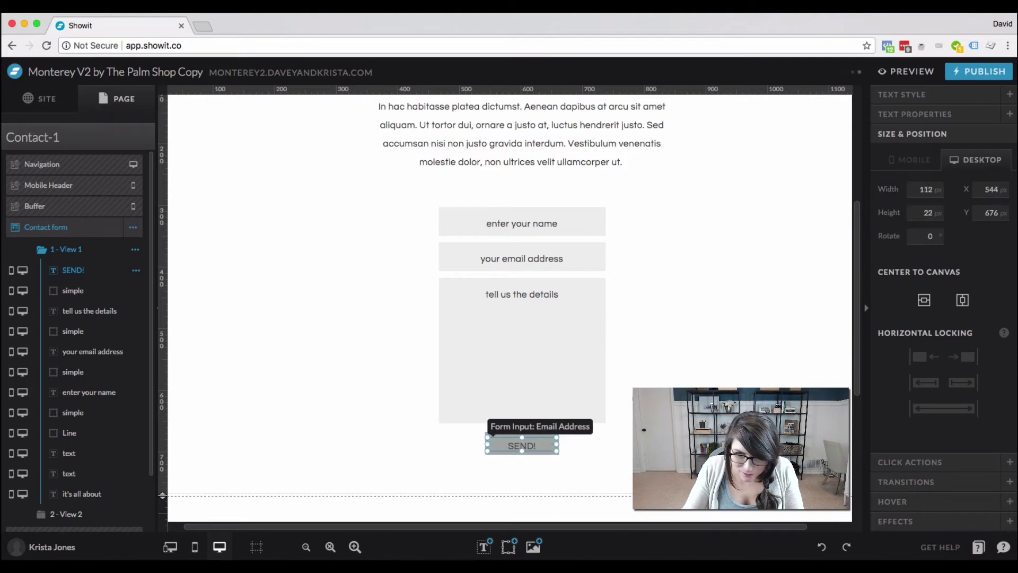
# - Set the "SEND!" text's letter spacing to 0.1 em and its color to white
pyautogui.click(907, 94)
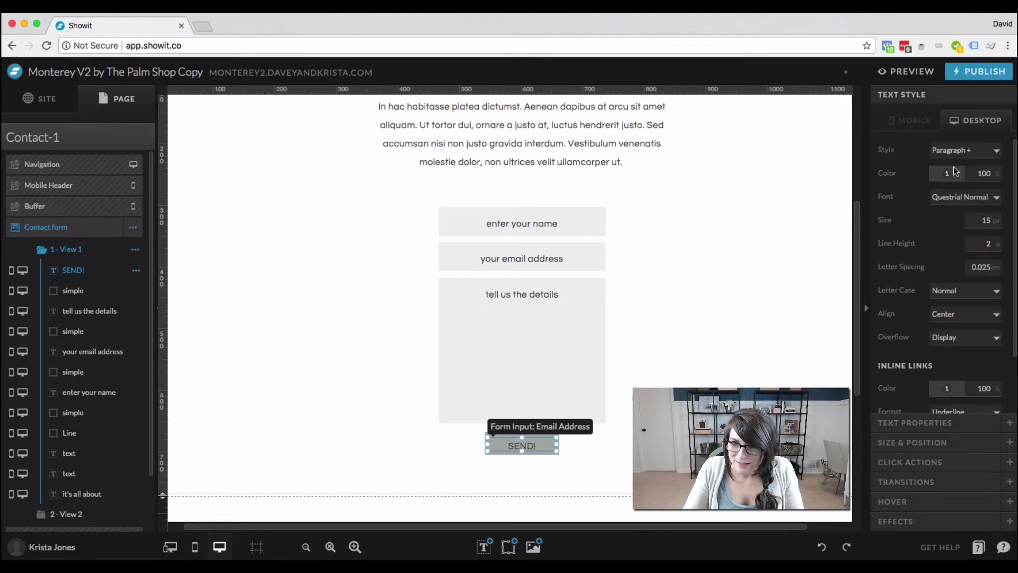
pyautogui.click(994, 265)
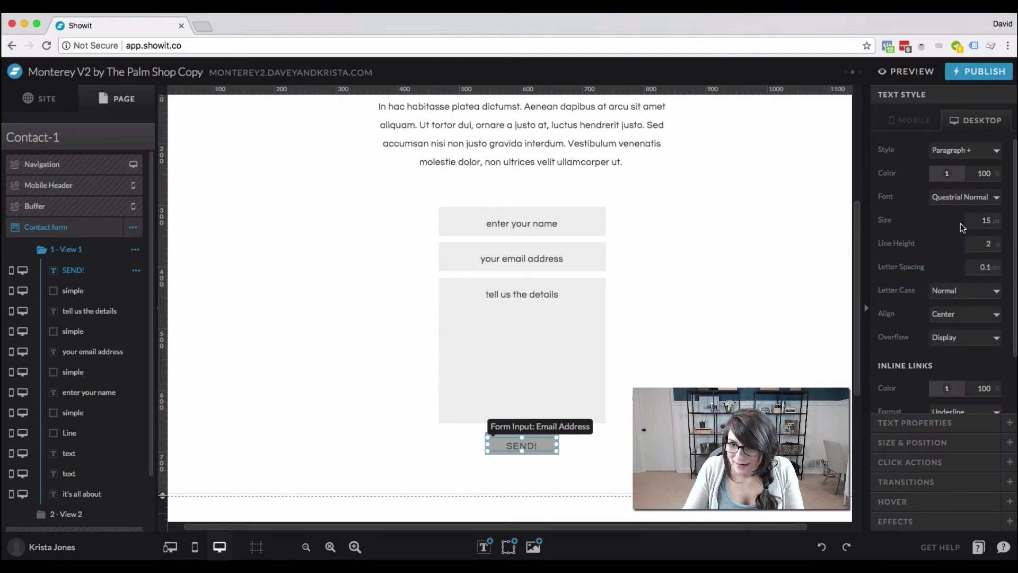
pyautogui.click(962, 173)
pyautogui.click(1001, 204)
pyautogui.click(567, 465)
# - Nudge the button text up slightly and shorten its wording to "SEND"
pyautogui.click(523, 444)
pyautogui.press('Up')
pyautogui.press('Up')
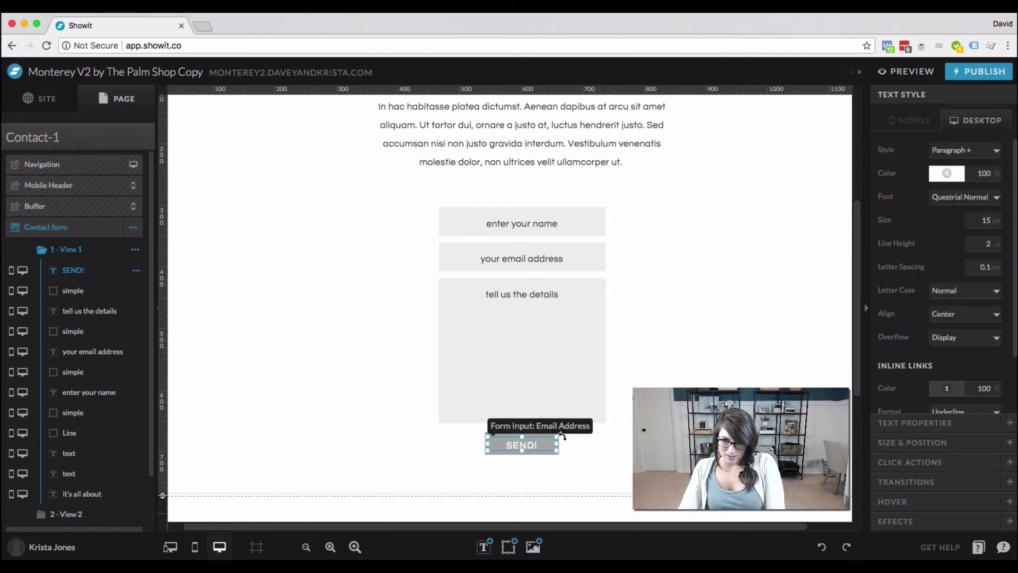
pyautogui.doubleClick(548, 443)
pyautogui.click(618, 453)
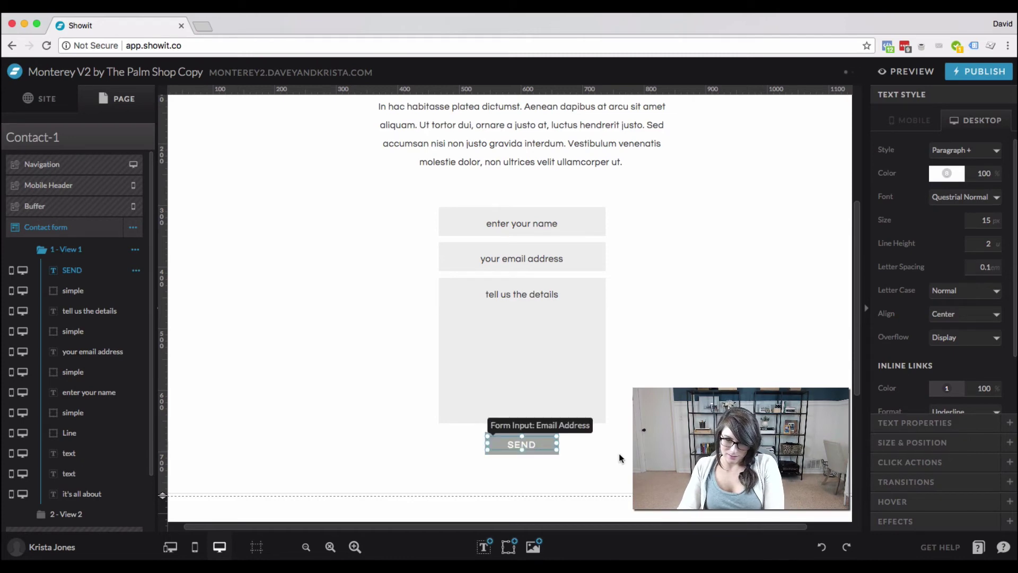
pyautogui.click(619, 453)
# - Link the "SEND" text to the Next view of This Canvas and enable Submit Contact Form
pyautogui.click(532, 449)
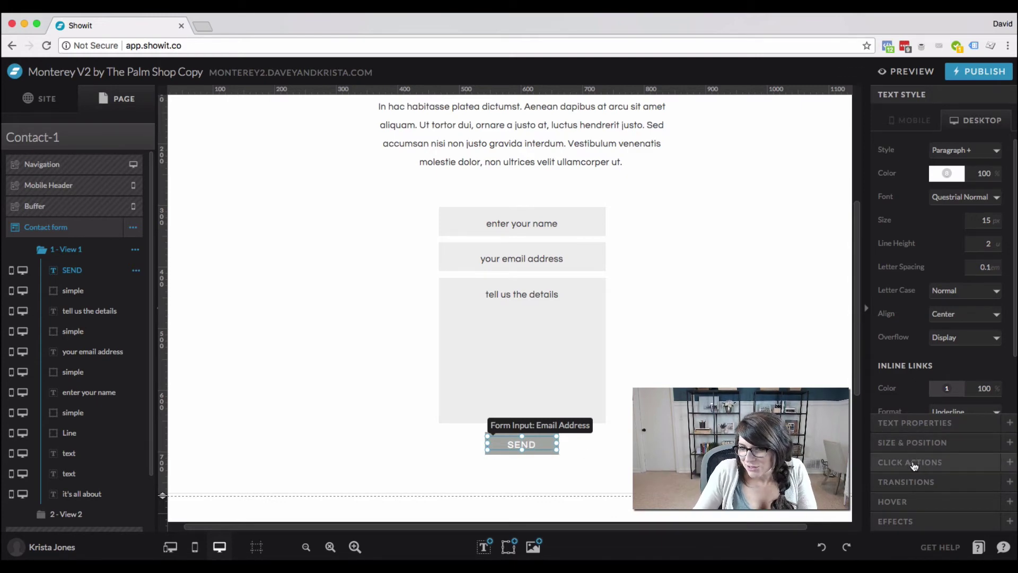
pyautogui.click(914, 462)
pyautogui.click(962, 219)
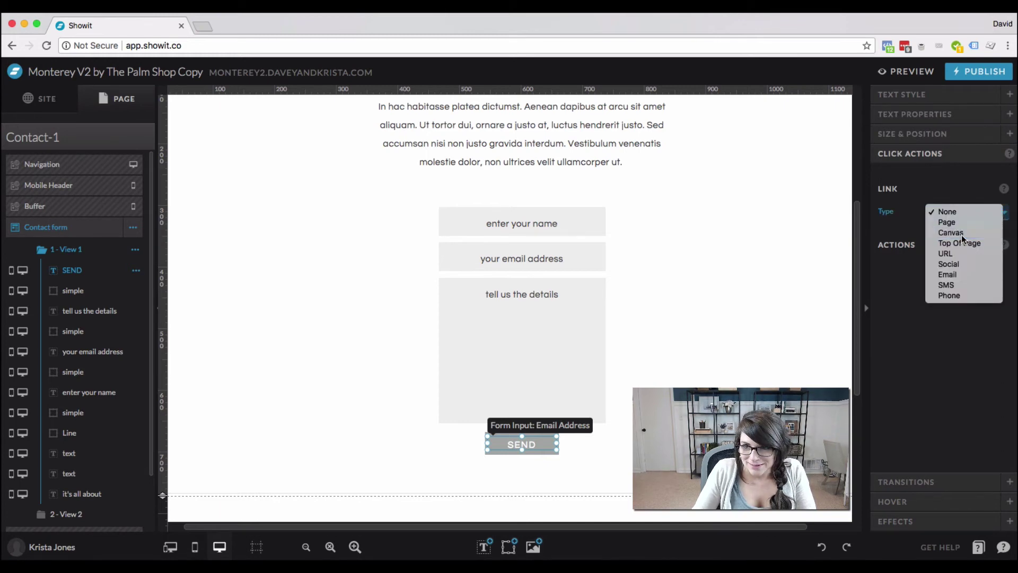
pyautogui.click(962, 233)
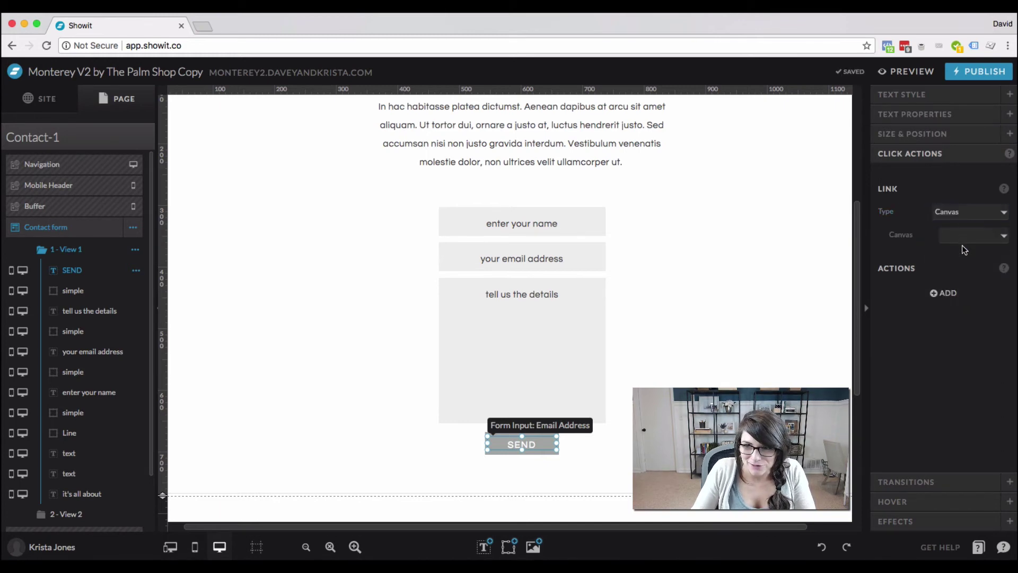
pyautogui.click(964, 236)
pyautogui.click(962, 248)
pyautogui.click(965, 259)
pyautogui.click(964, 269)
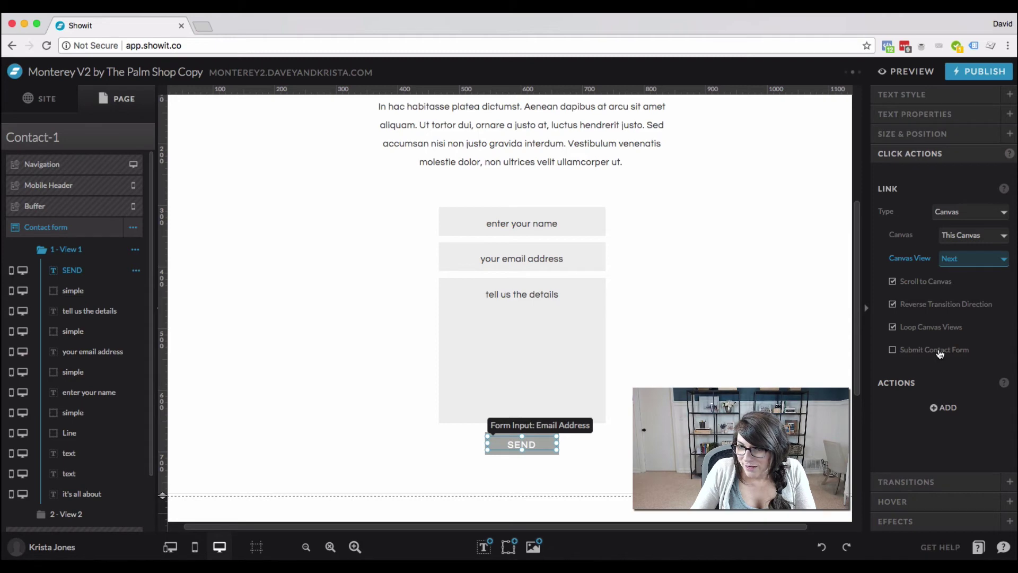
pyautogui.click(912, 352)
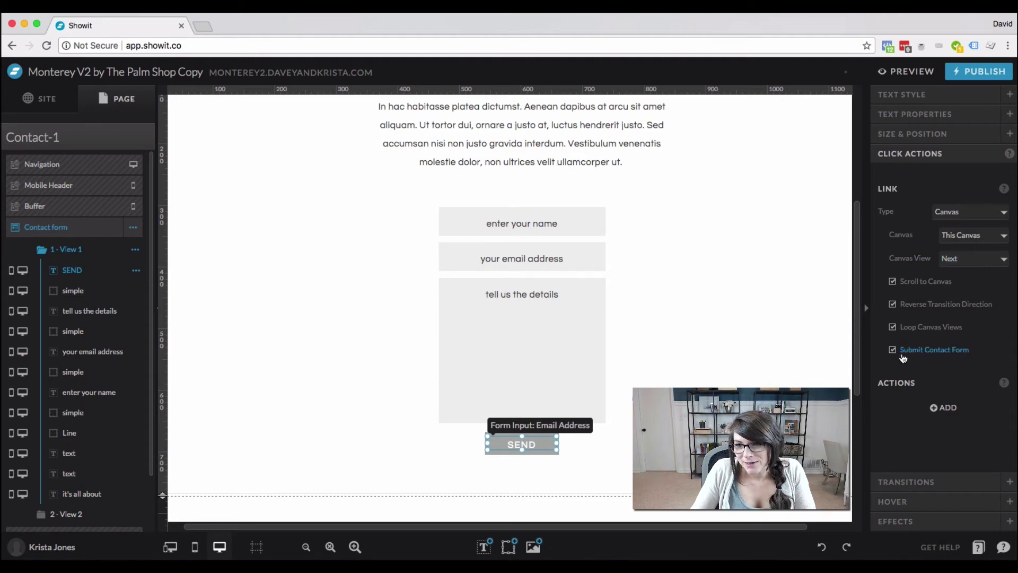
# - Give the gray rectangle behind "SEND" a canvas link to This Canvas, Next view, with Submit Contact Form enabled
pyautogui.click(525, 452)
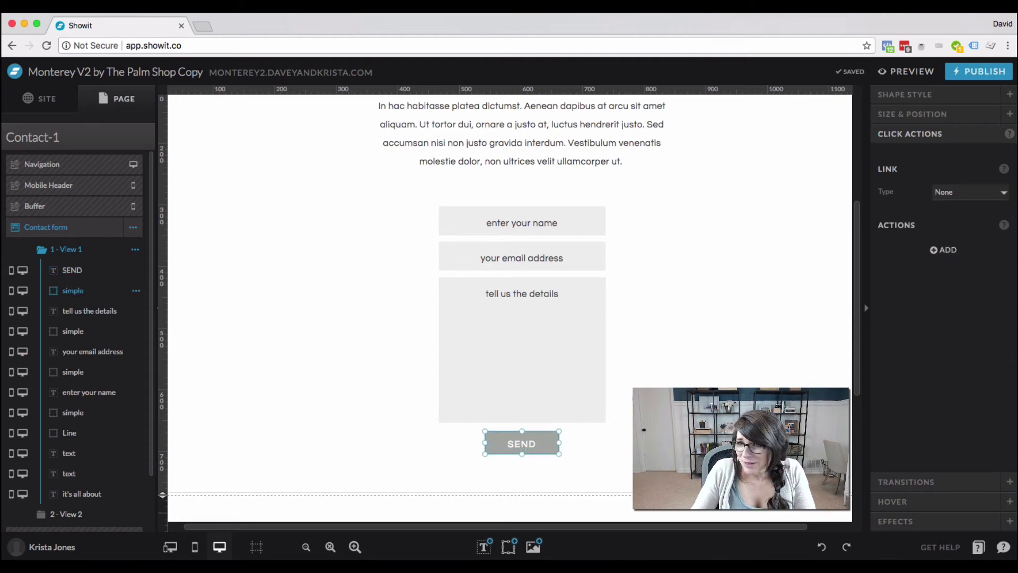
pyautogui.click(961, 192)
pyautogui.click(954, 213)
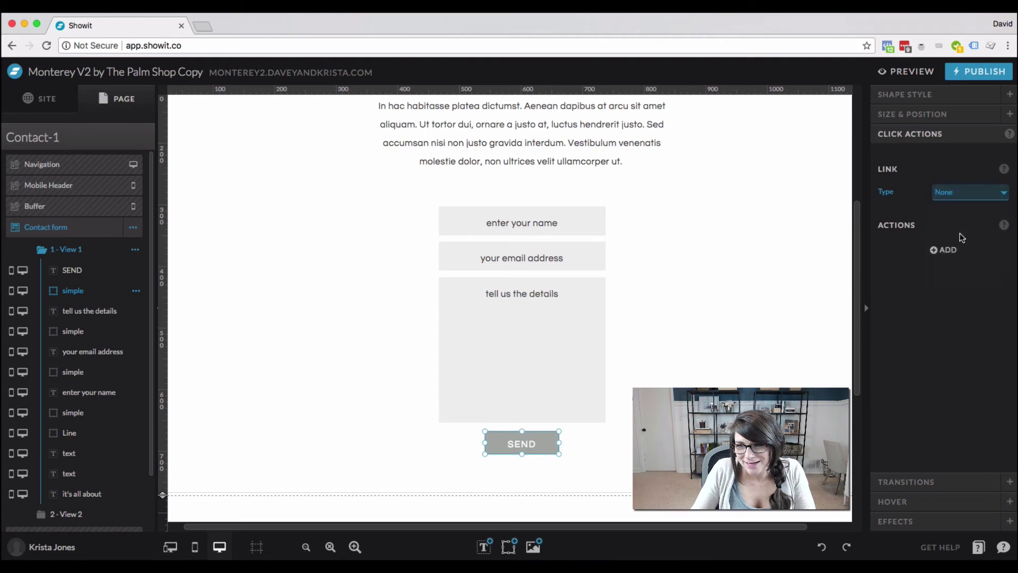
pyautogui.click(963, 216)
pyautogui.click(963, 225)
pyautogui.click(968, 238)
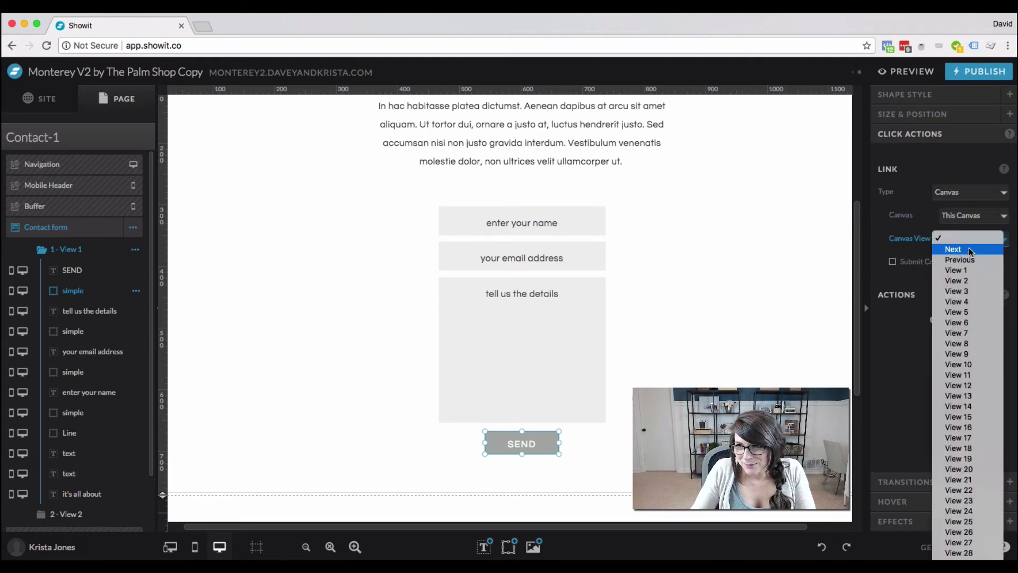
pyautogui.click(966, 249)
pyautogui.click(929, 334)
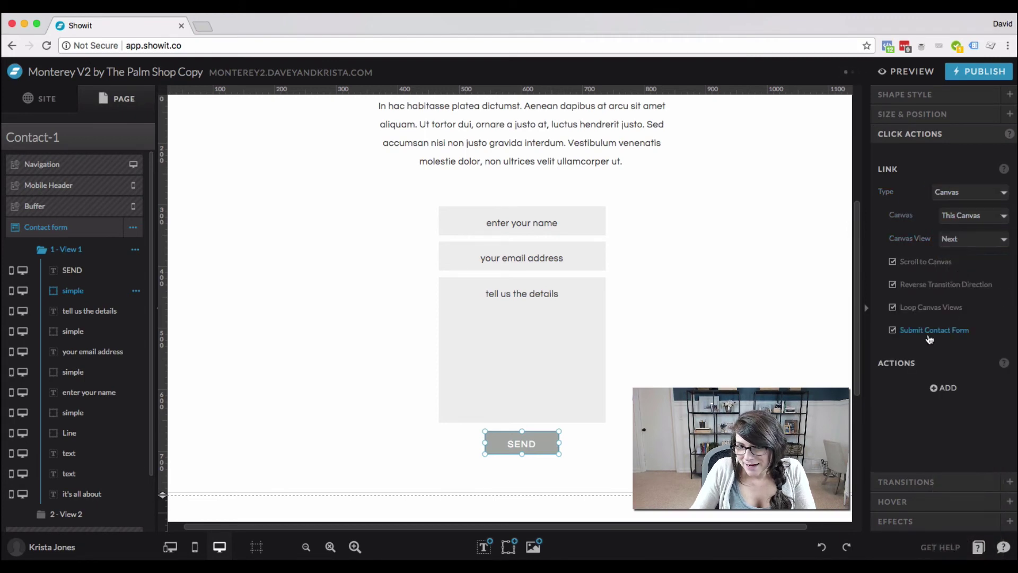
pyautogui.scroll(-1, 509, 307)
pyautogui.click(340, 344)
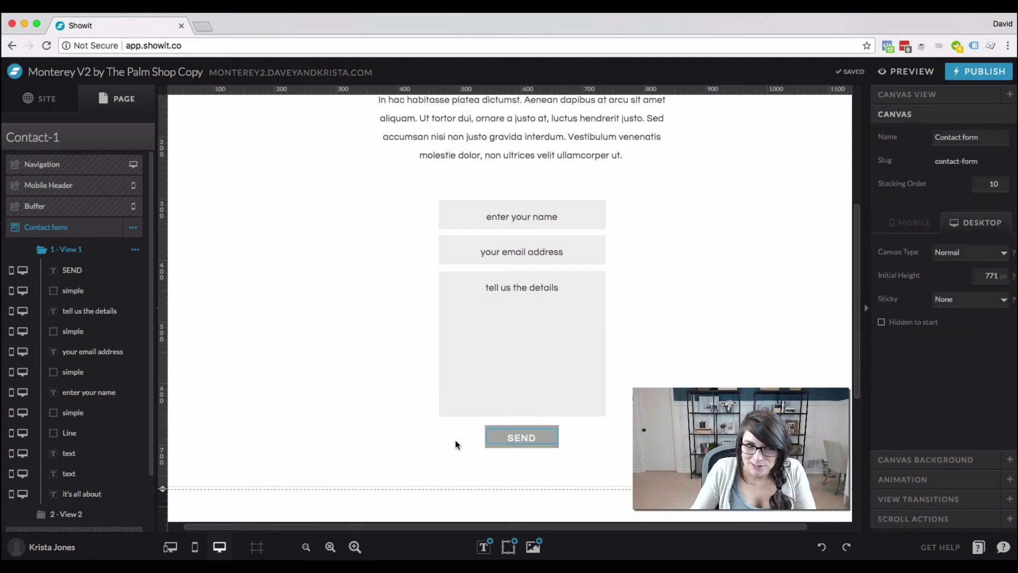
# - In View 2 of the Contact form, move the thank-you text up to about Y 182 and center it horizontally on the canvas
pyautogui.scroll(-1, 93, 405)
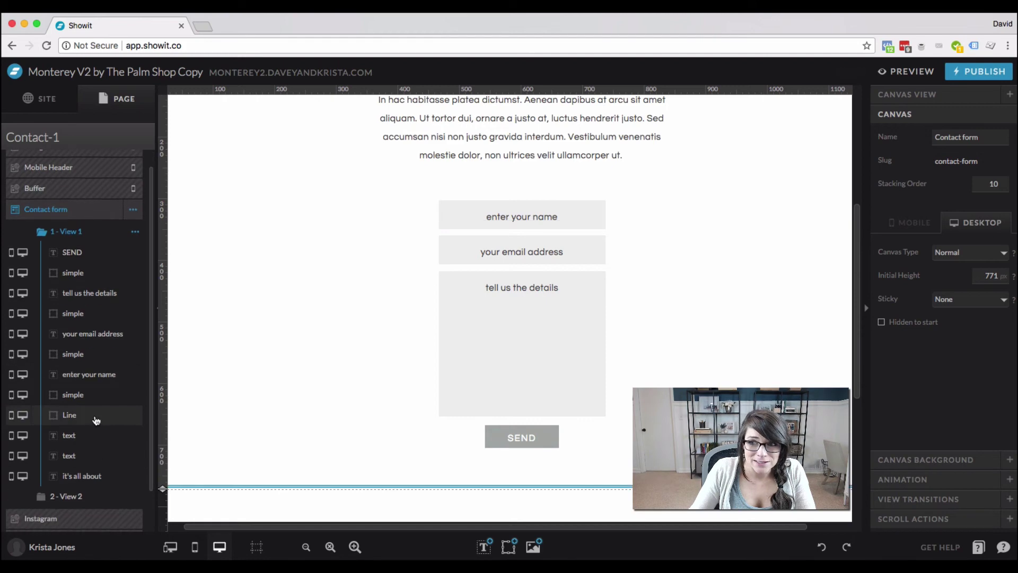
pyautogui.click(81, 497)
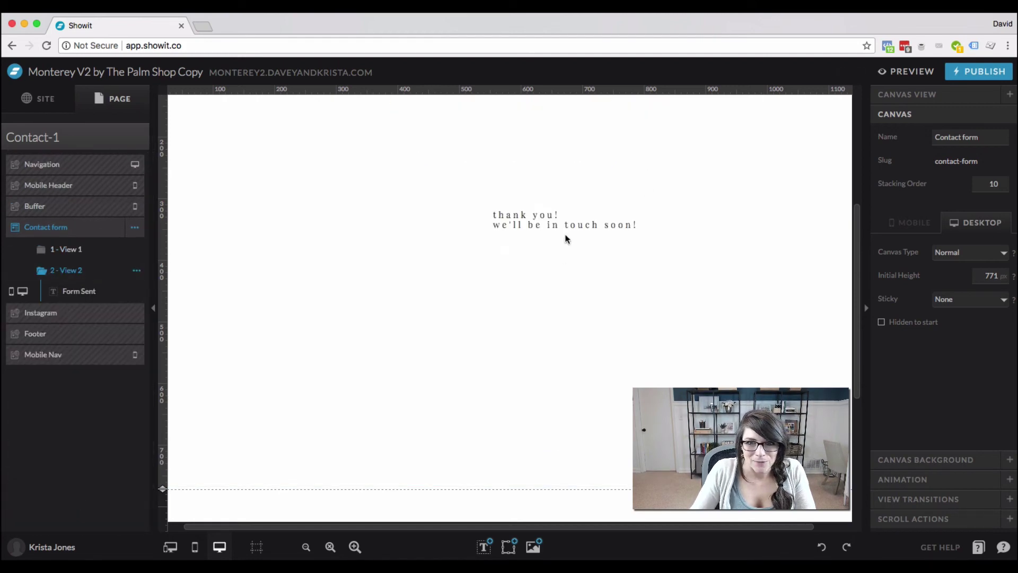
pyautogui.moveTo(568, 225); pyautogui.dragTo(511, 194)
pyautogui.scroll(3, 514, 217)
pyautogui.scroll(1, 519, 287)
pyautogui.moveTo(522, 307); pyautogui.dragTo(517, 248)
pyautogui.click(948, 133)
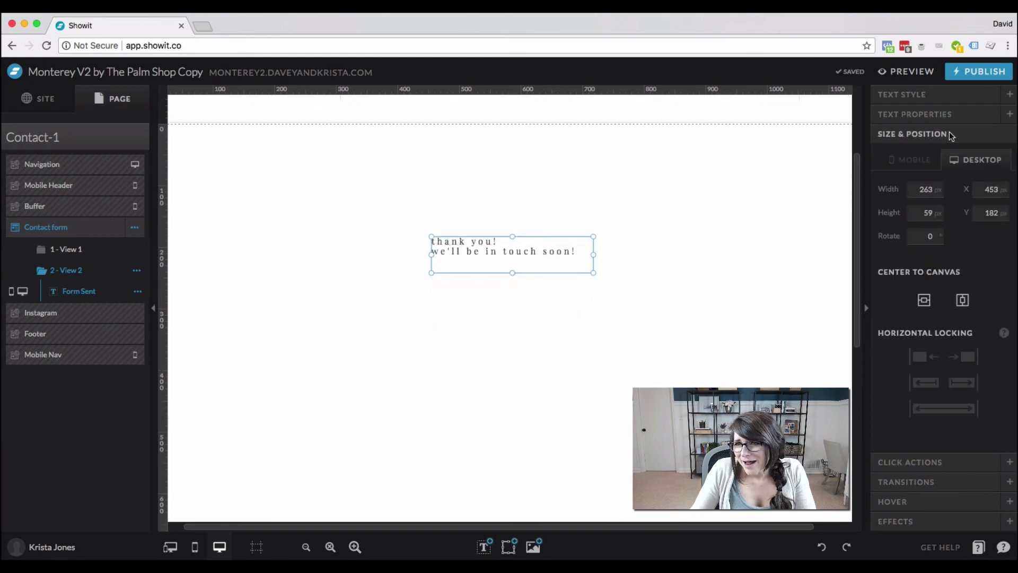
pyautogui.click(961, 299)
# - Set the alignment of the thank-you text to Center
pyautogui.click(914, 95)
pyautogui.click(957, 311)
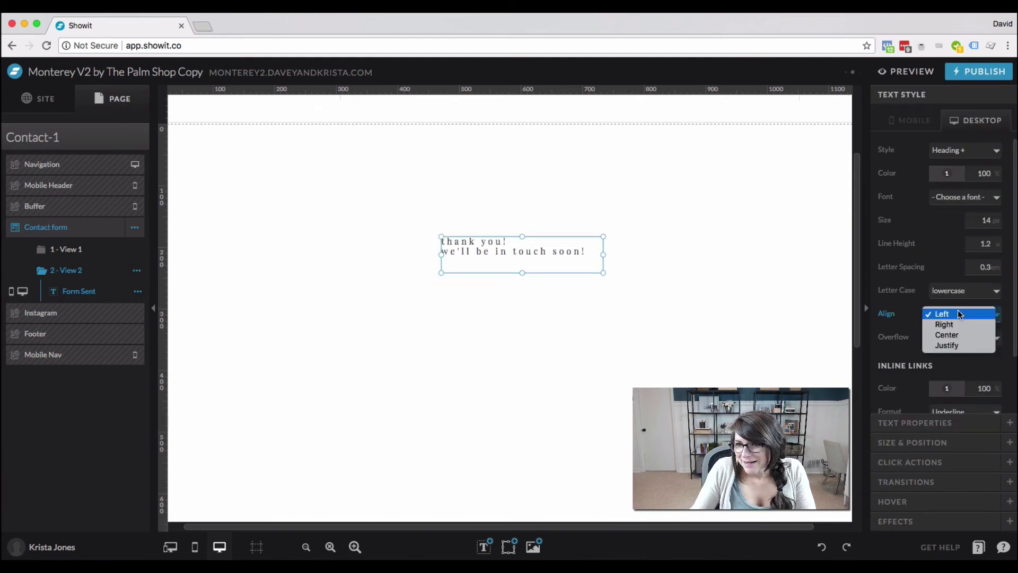
pyautogui.click(957, 335)
pyautogui.click(703, 344)
pyautogui.click(488, 252)
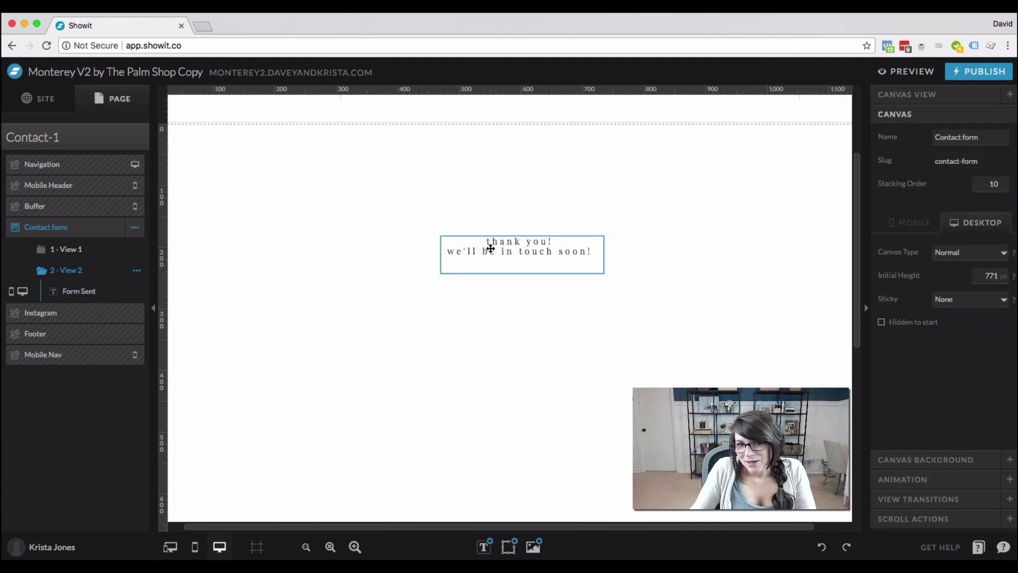